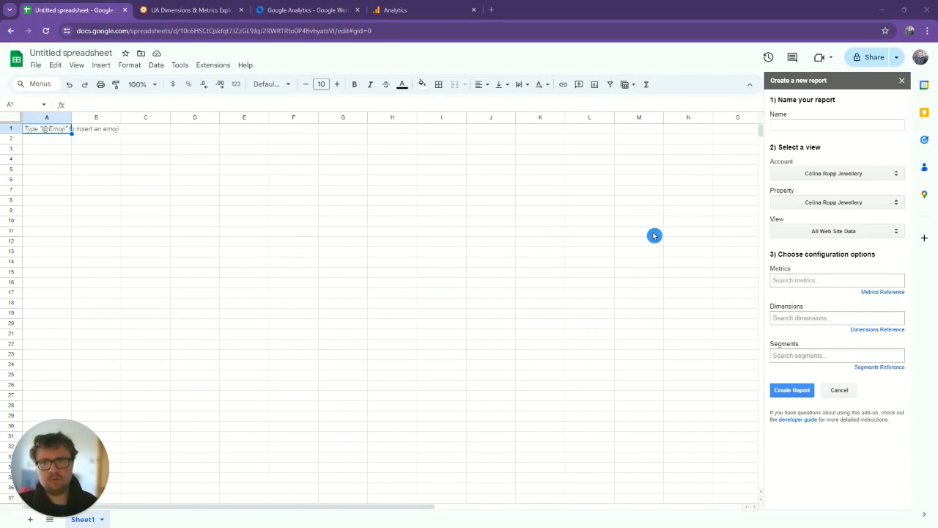
Step: Rename the spreadsheet to "Universal Analytics Test"
click(78, 55)
text(U)
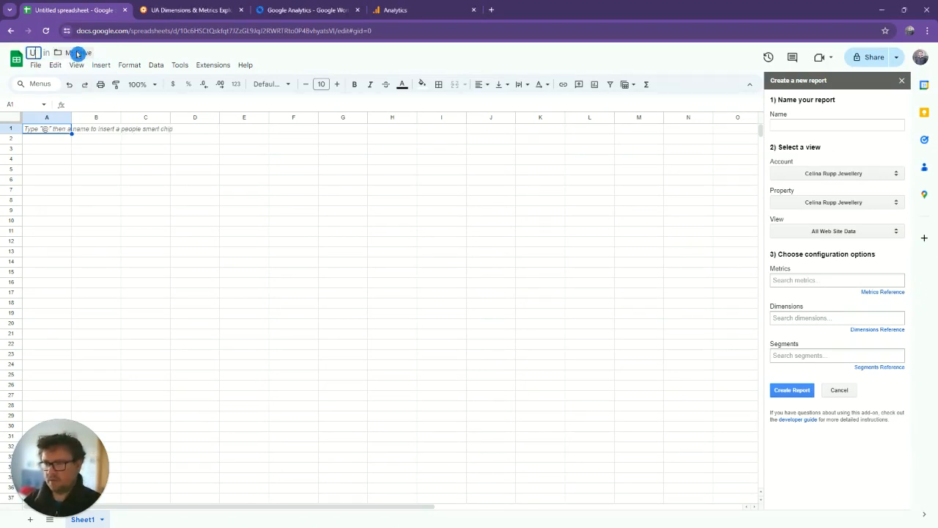
text(niversal Anal)
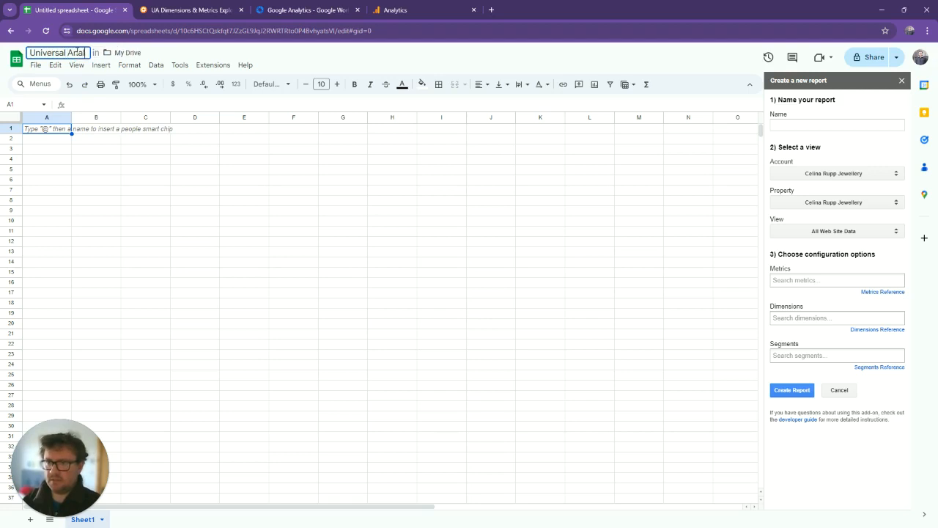
text(ytics Test)
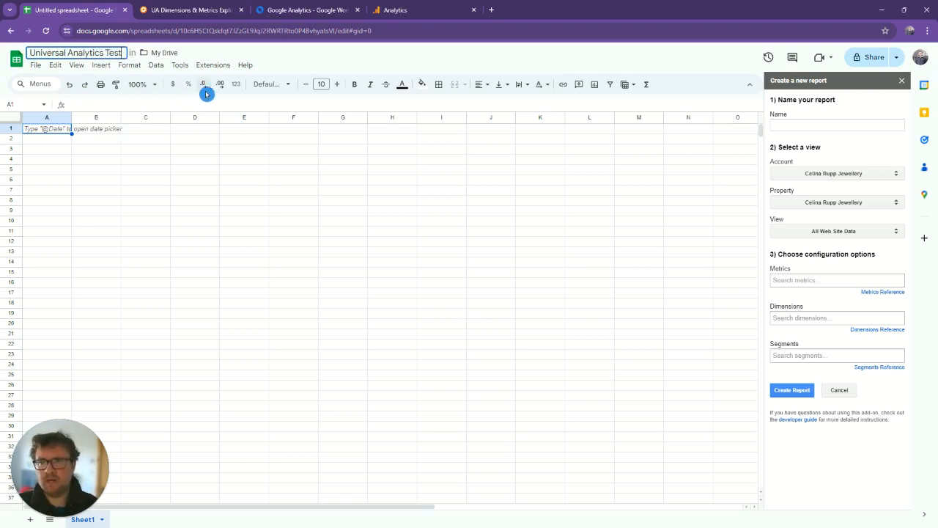
click(214, 65)
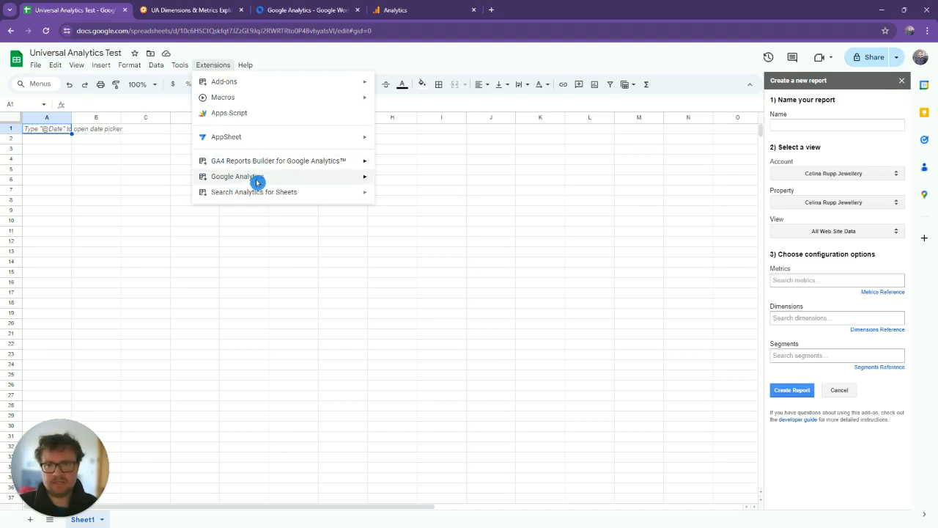
mouse_move(247, 180)
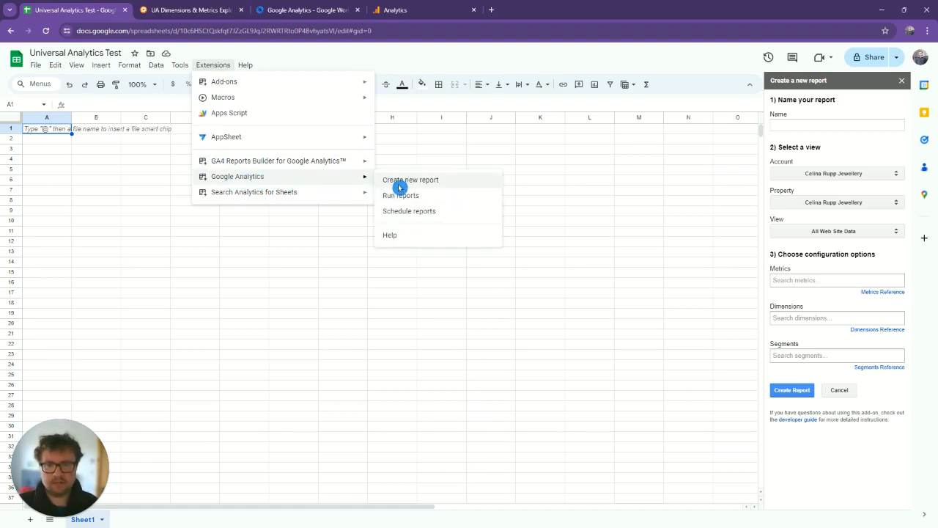
click(418, 158)
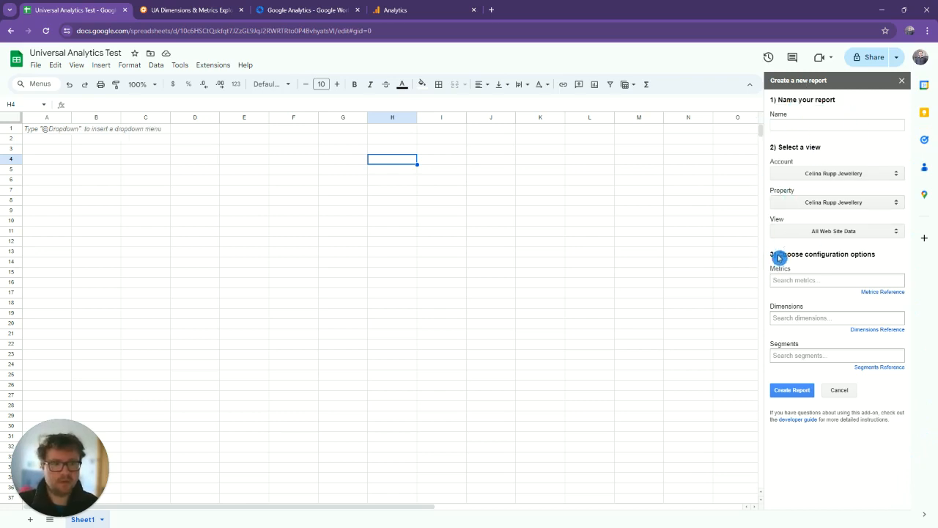
Step: Name the new Google Analytics report "Sessions" and add Sessions as its metric
click(799, 130)
text(Sessions)
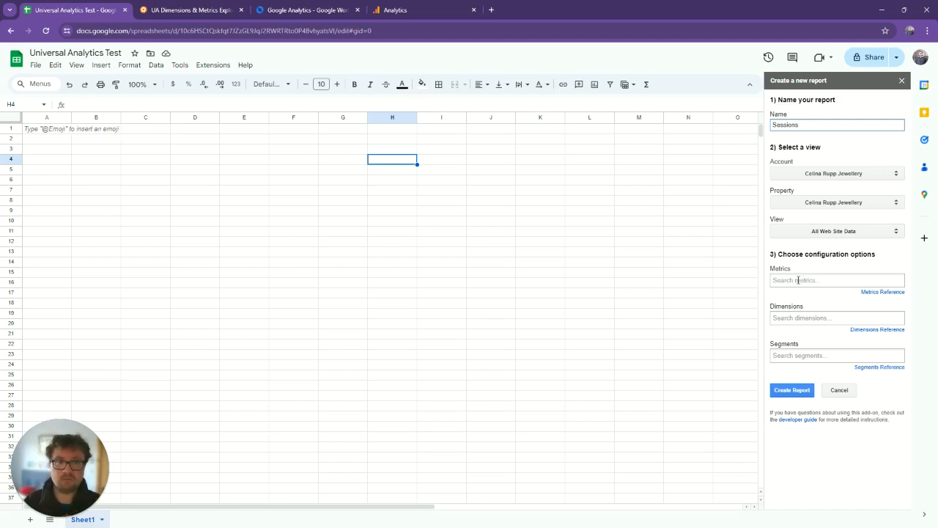
click(798, 280)
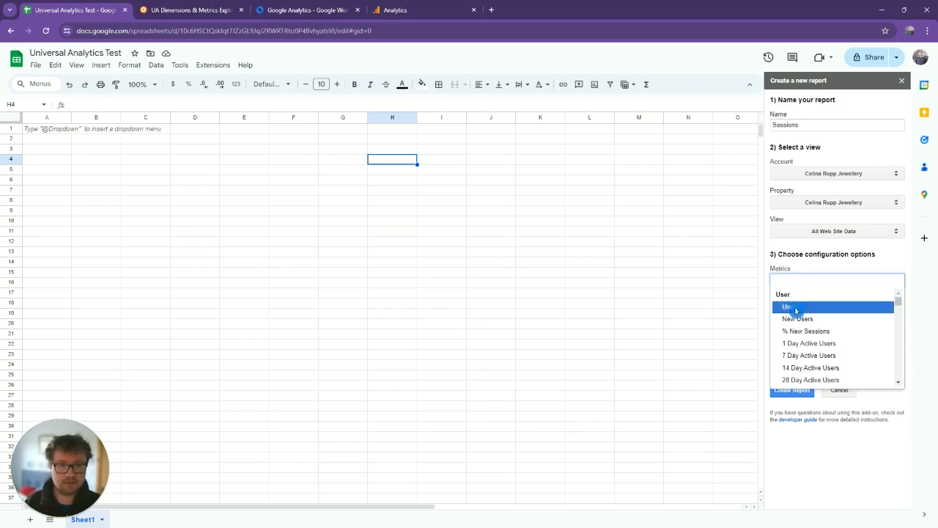
scroll(796, 312, down, 5)
scroll(797, 319, up, 3)
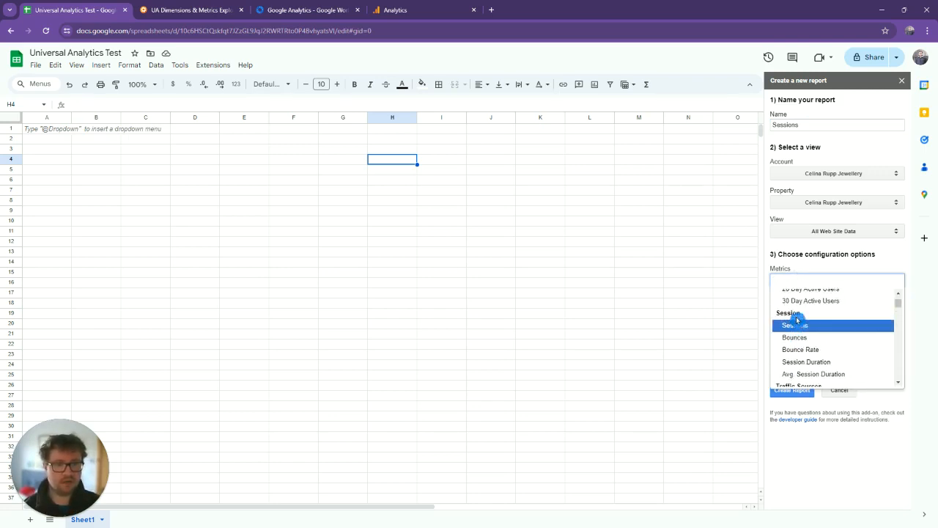
scroll(797, 319, up, 1)
scroll(796, 320, down, 3)
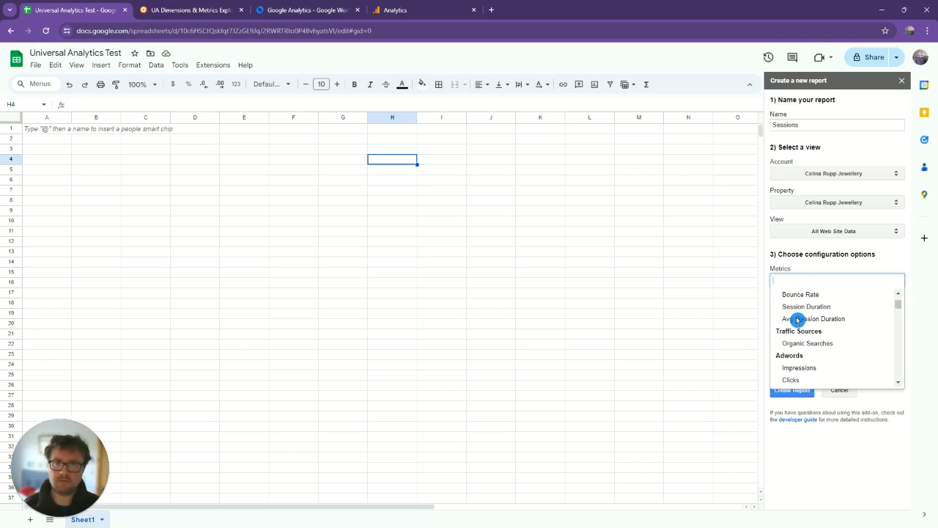
scroll(796, 316, up, 3)
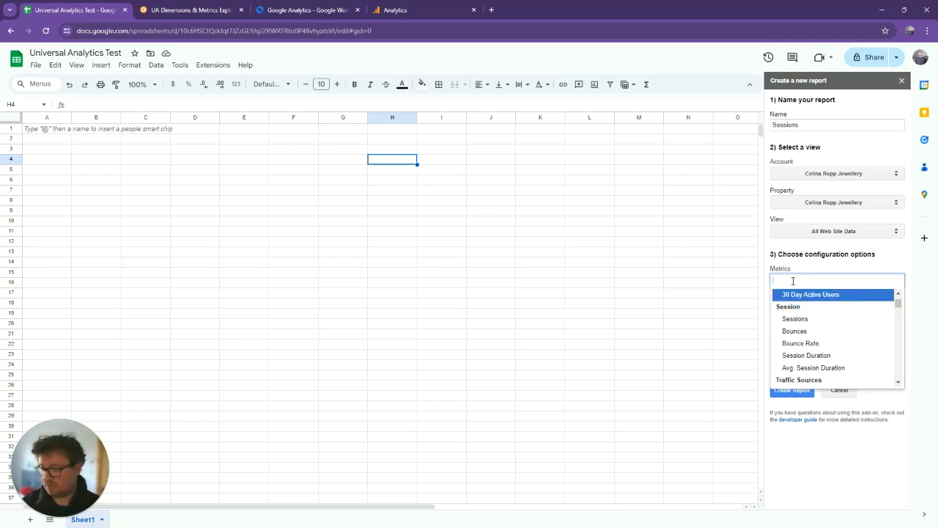
text(ession)
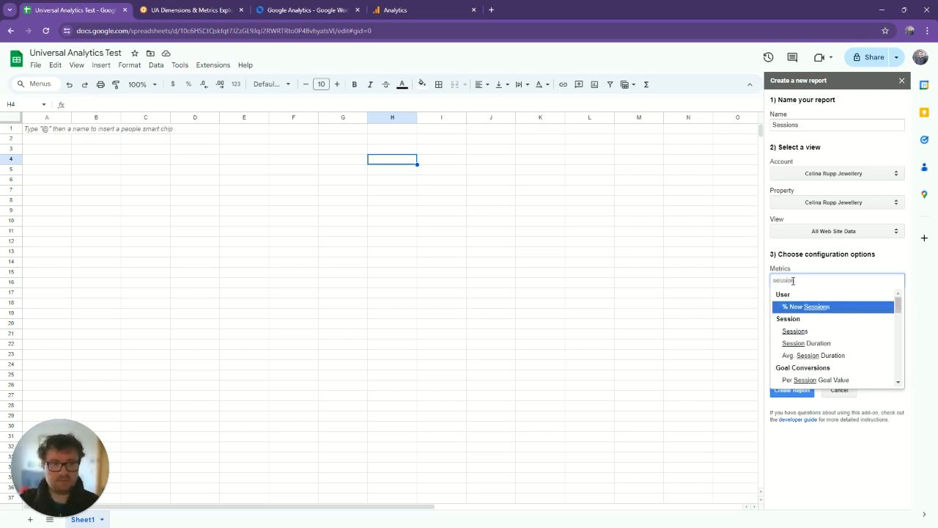
click(801, 336)
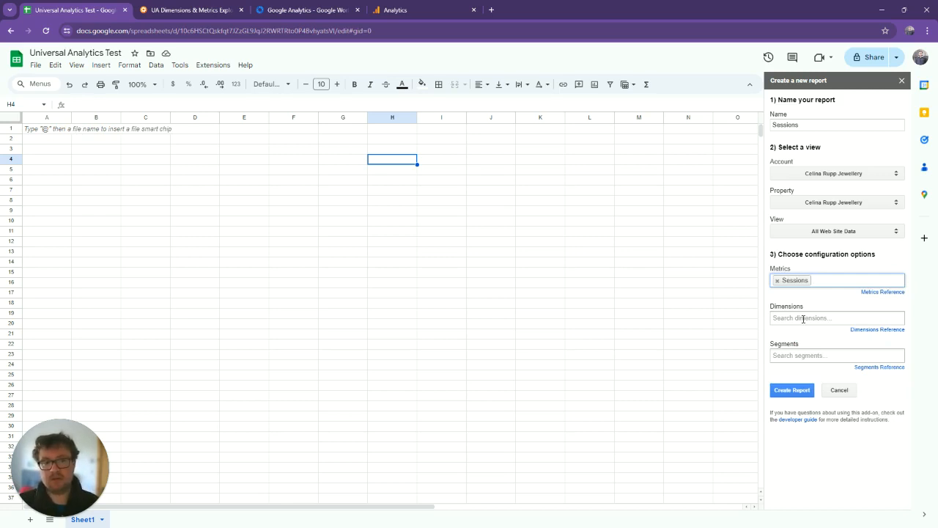
Step: Add Date as the dimension of the new report
click(803, 318)
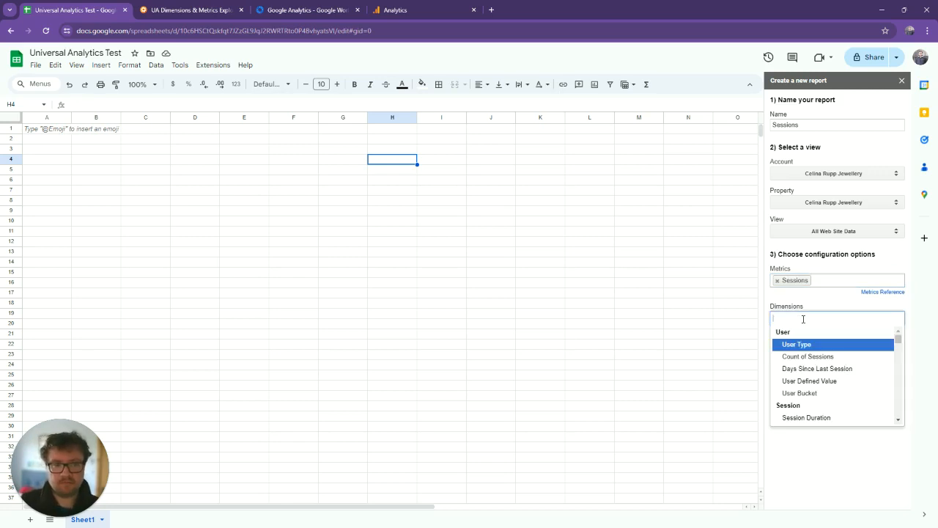
scroll(809, 381, down, 5)
scroll(810, 382, down, 8)
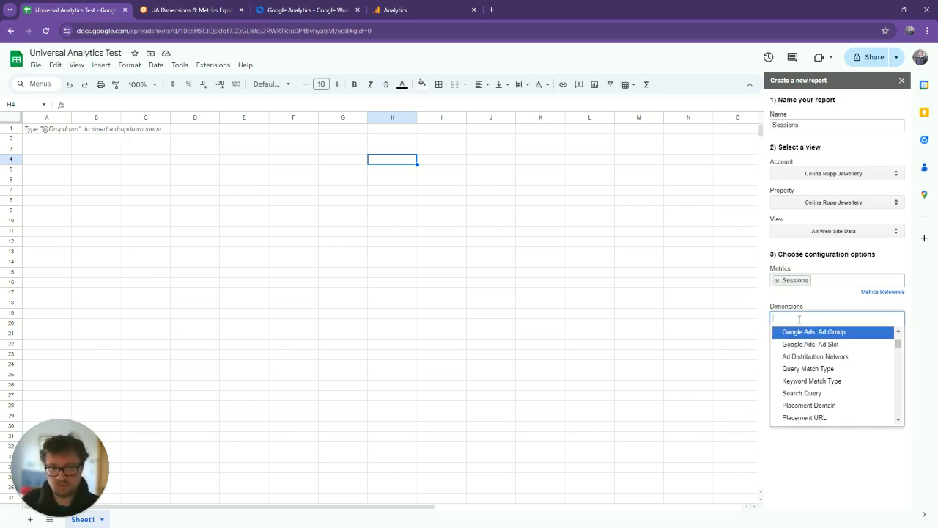
text(Date)
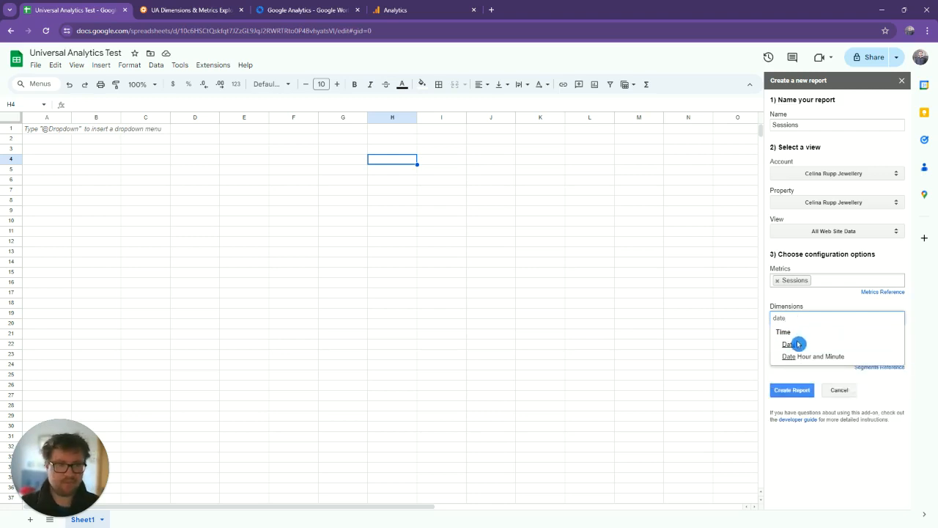
click(797, 341)
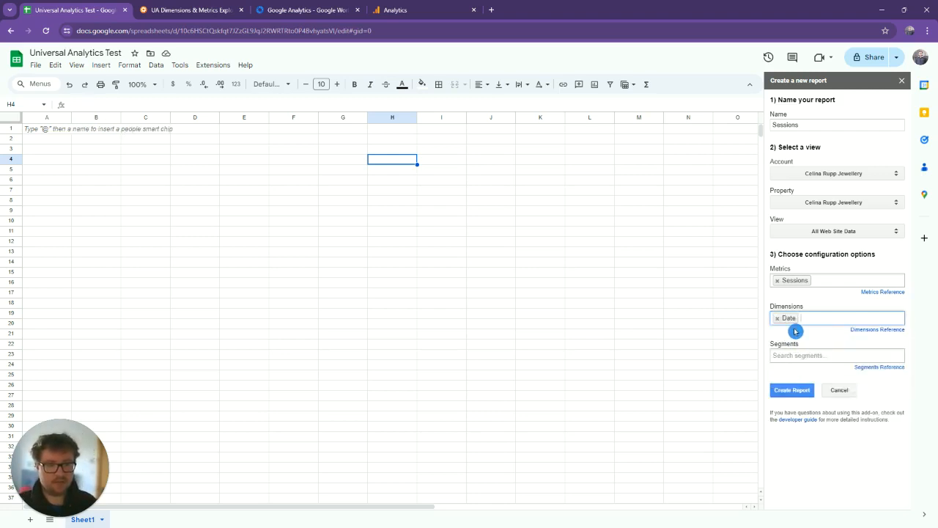
Step: Switch to the UA Dimensions & Metrics Explorer, clear its search filter and browse the available dimensions and metrics
key(ctrl+Tab)
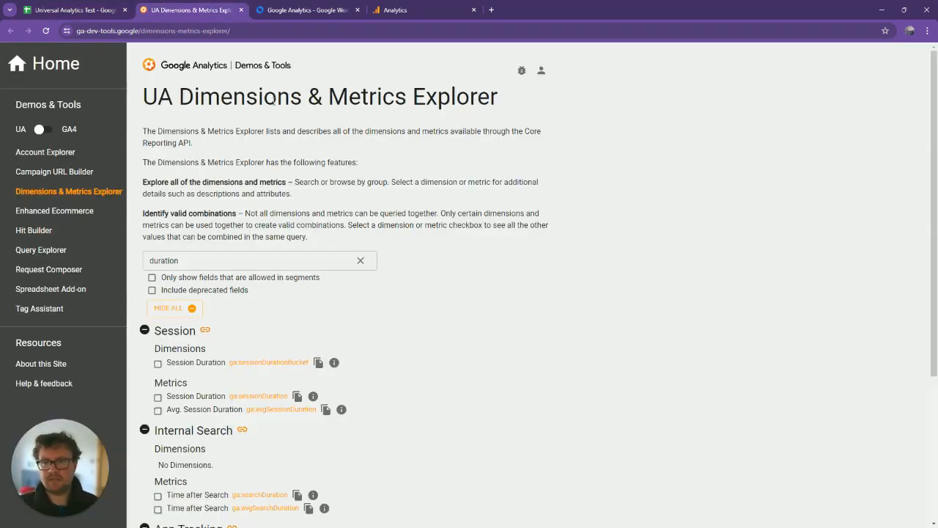
click(287, 154)
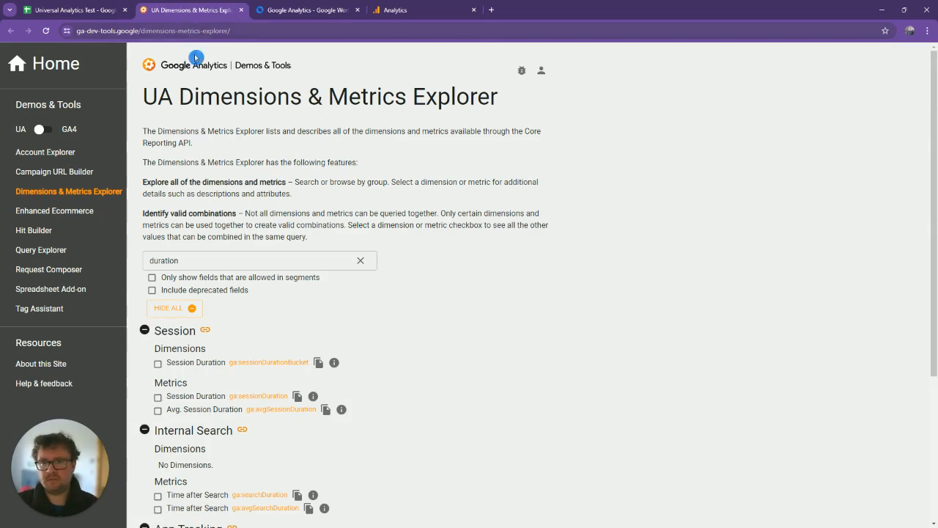
scroll(215, 231, down, 3)
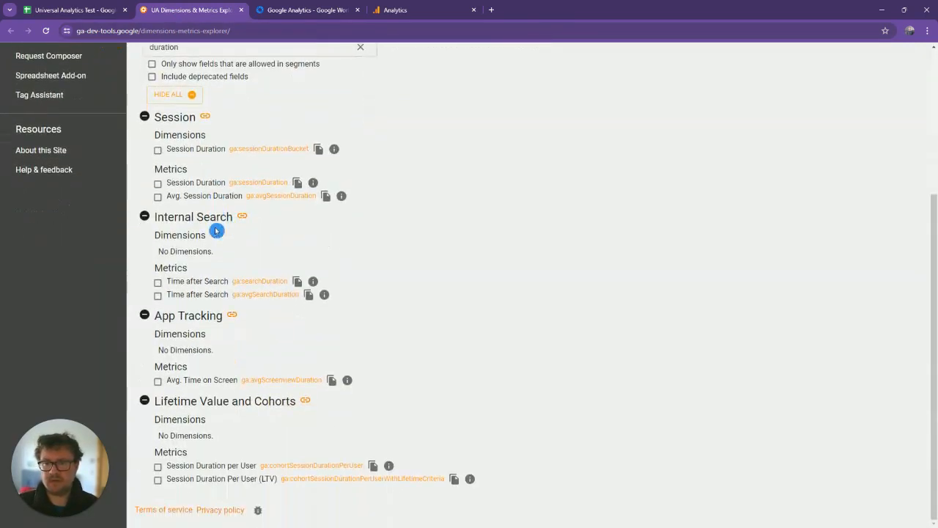
scroll(260, 278, up, 3)
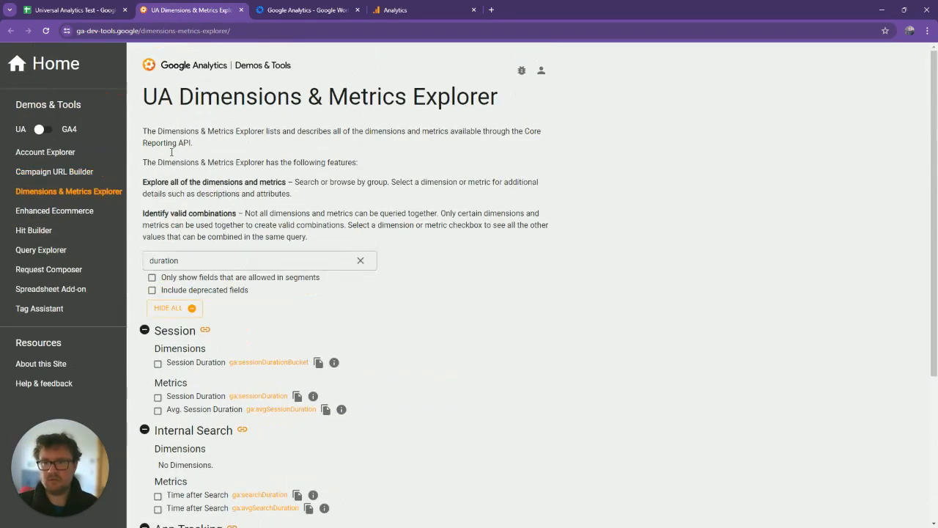
scroll(194, 234, down, 1)
click(359, 211)
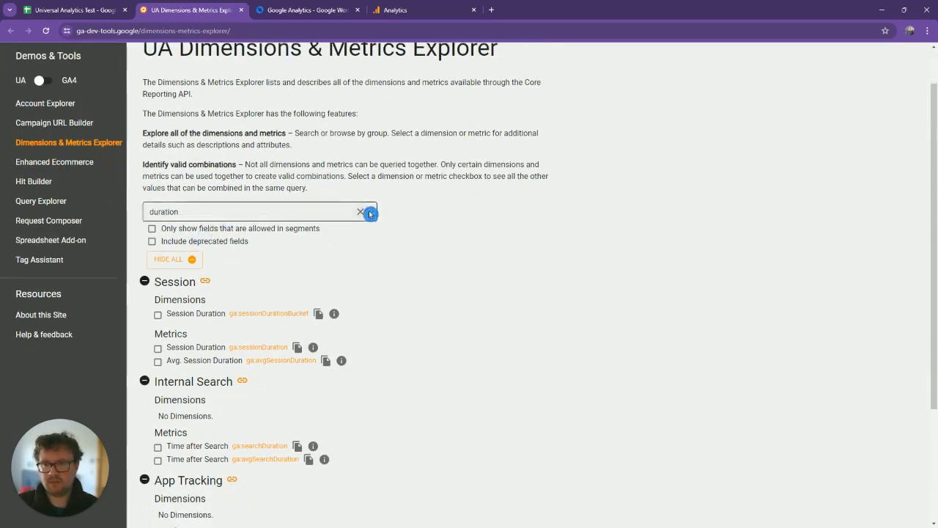
scroll(231, 297, down, 7)
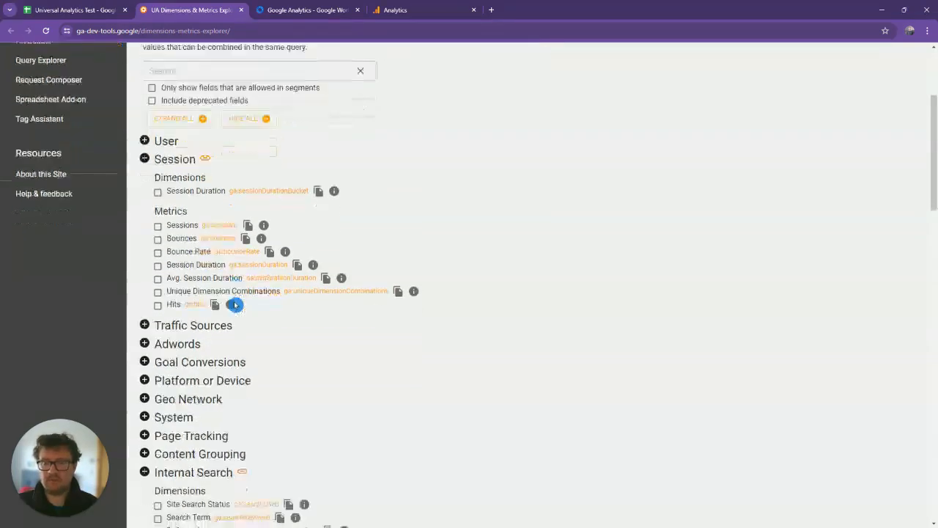
scroll(236, 304, down, 9)
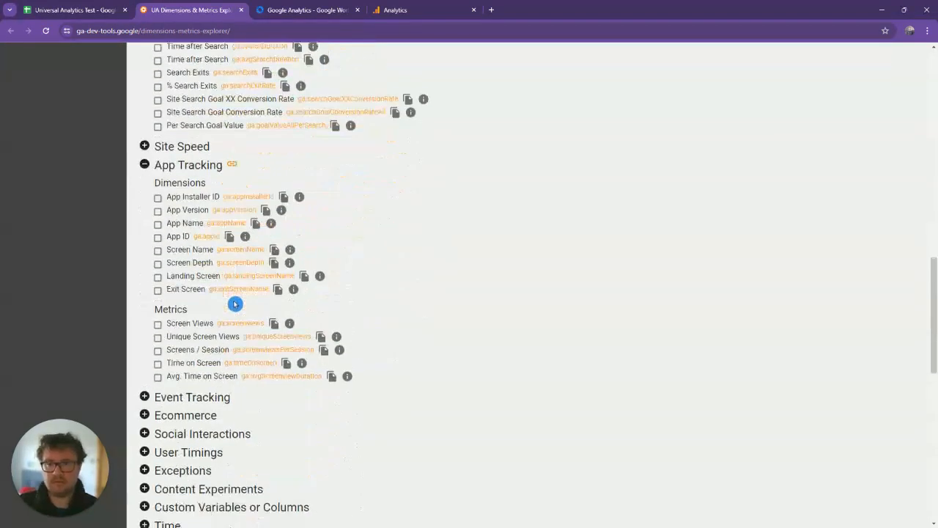
Step: Return to the Universal Analytics Test spreadsheet and create the configured Sessions report
click(87, 10)
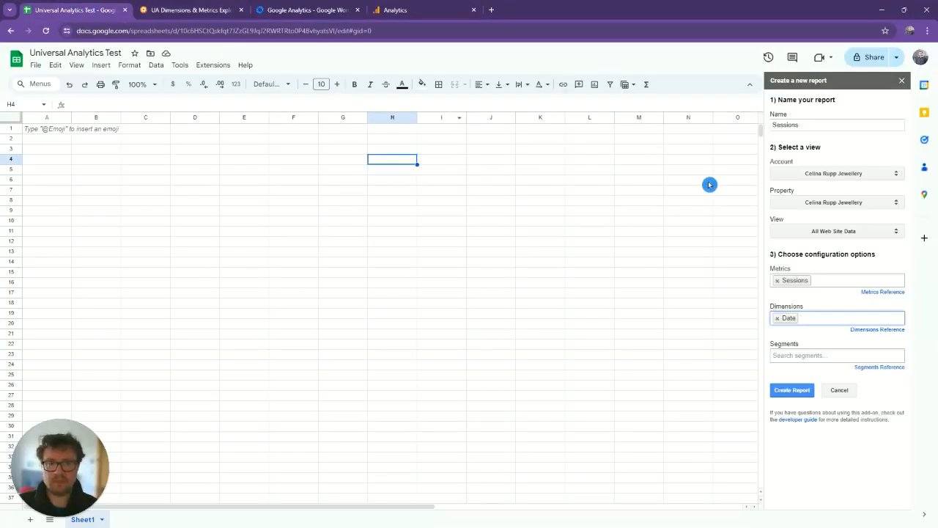
click(794, 390)
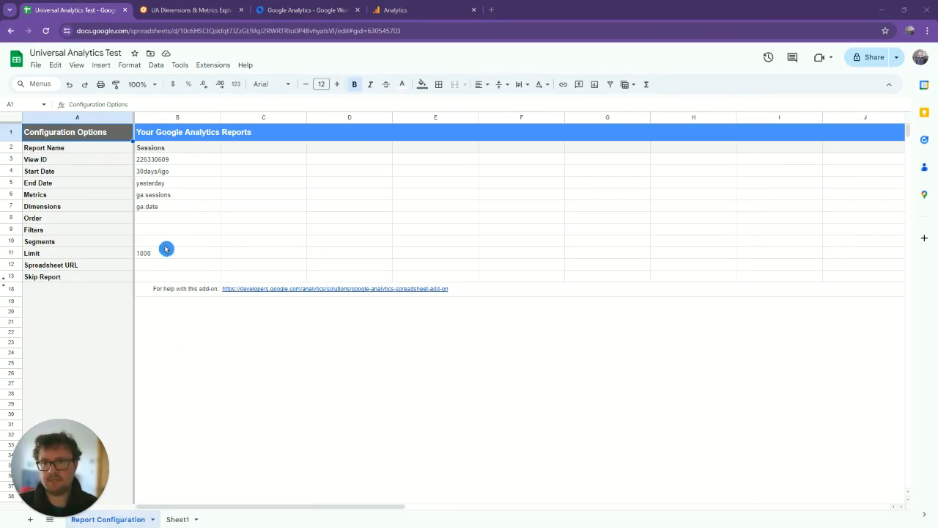
Step: Review the dimensions, start date and end date settings in the report configuration
click(67, 209)
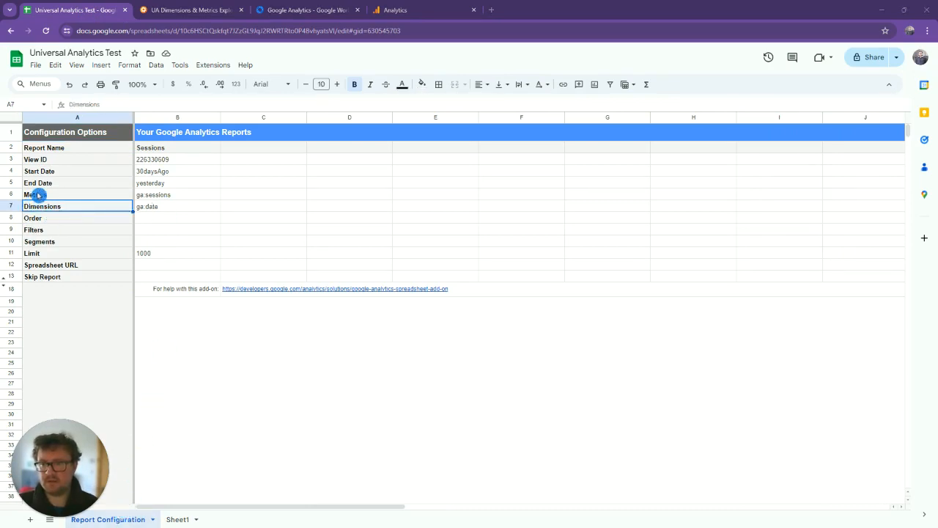
click(184, 207)
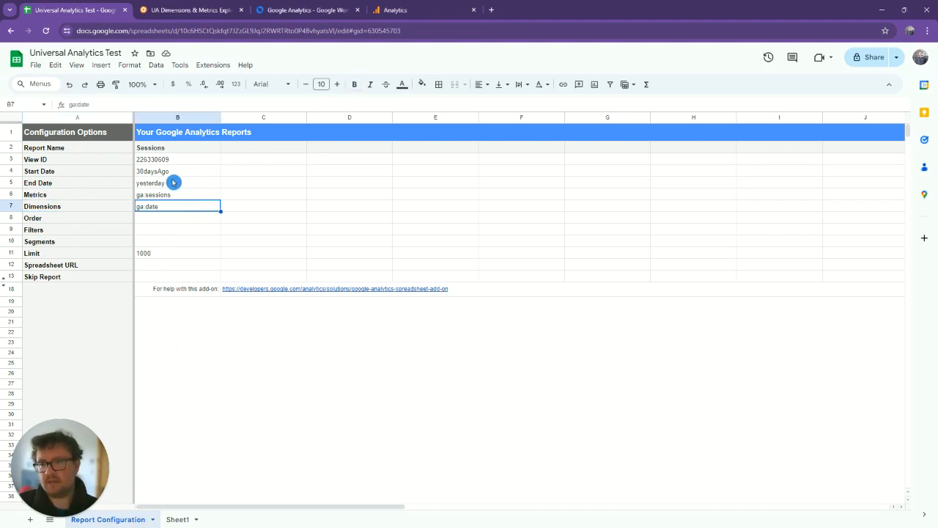
click(173, 182)
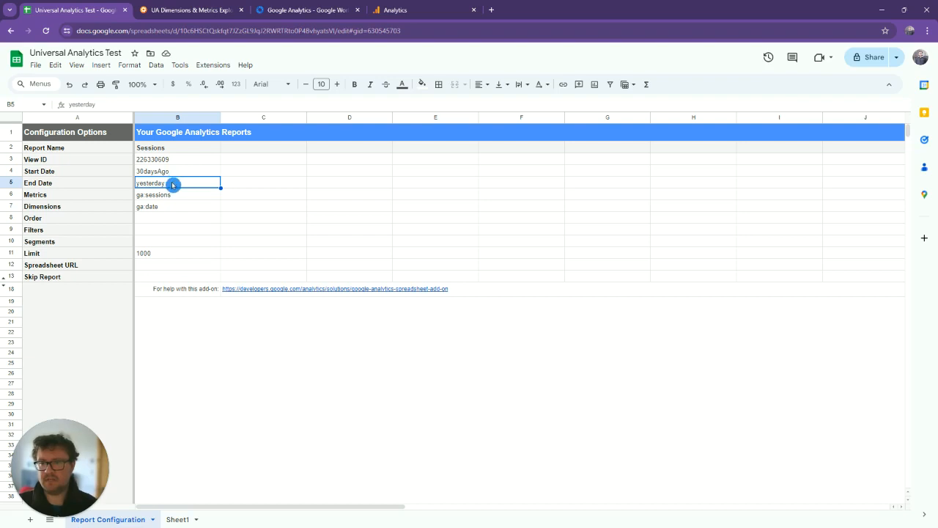
click(173, 174)
key(Down)
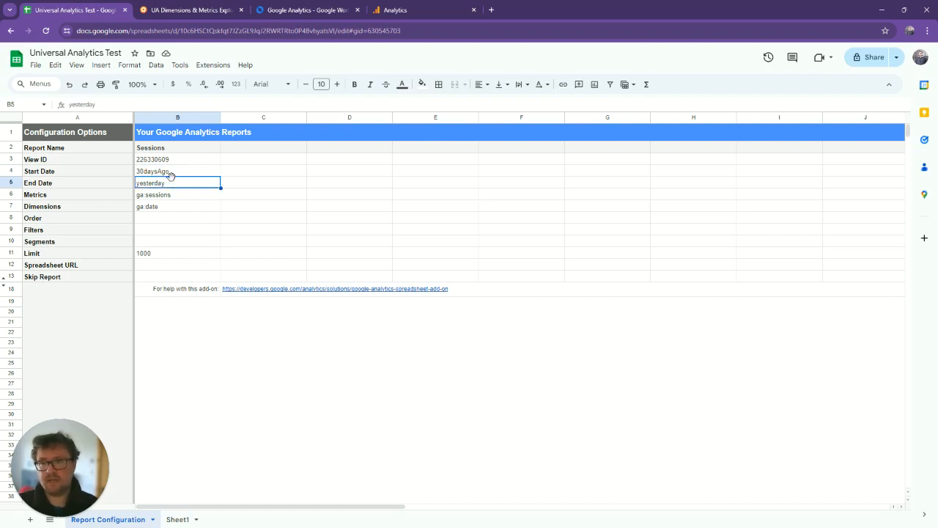
click(172, 184)
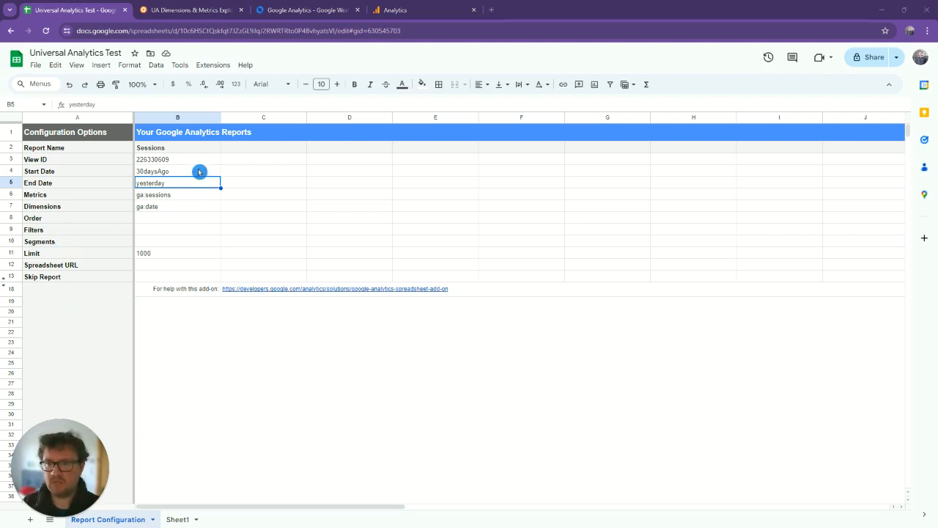
Step: Set the Sessions report's start date to 2017-05-01 and left-align that cell
click(198, 172)
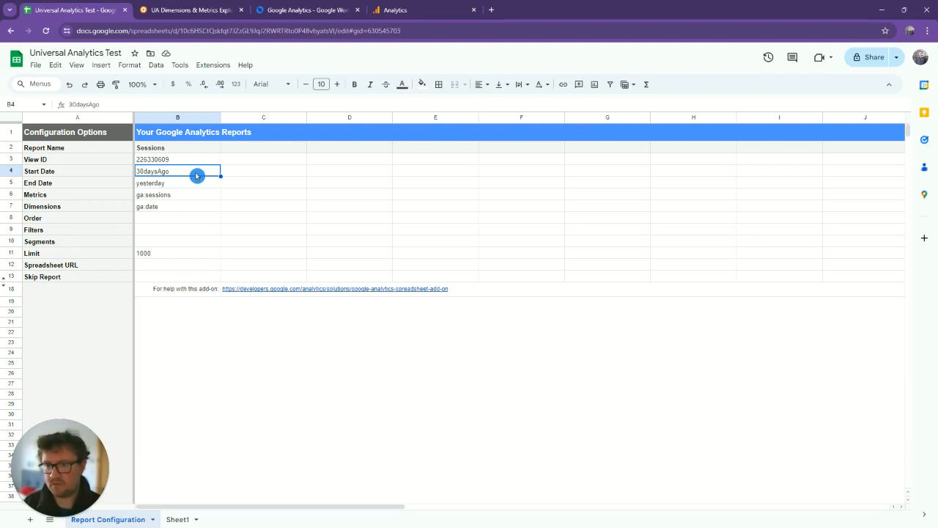
text(2017-05-01)
click(186, 183)
click(184, 172)
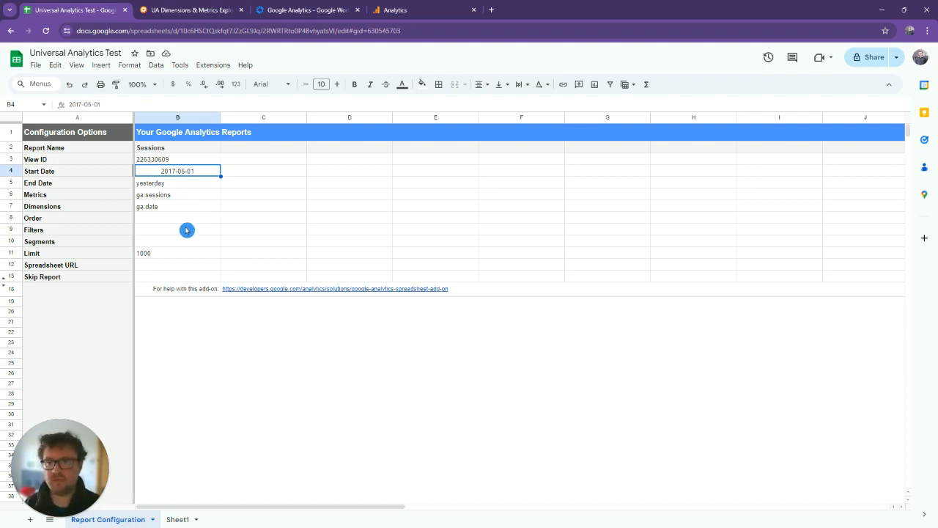
click(183, 194)
click(184, 173)
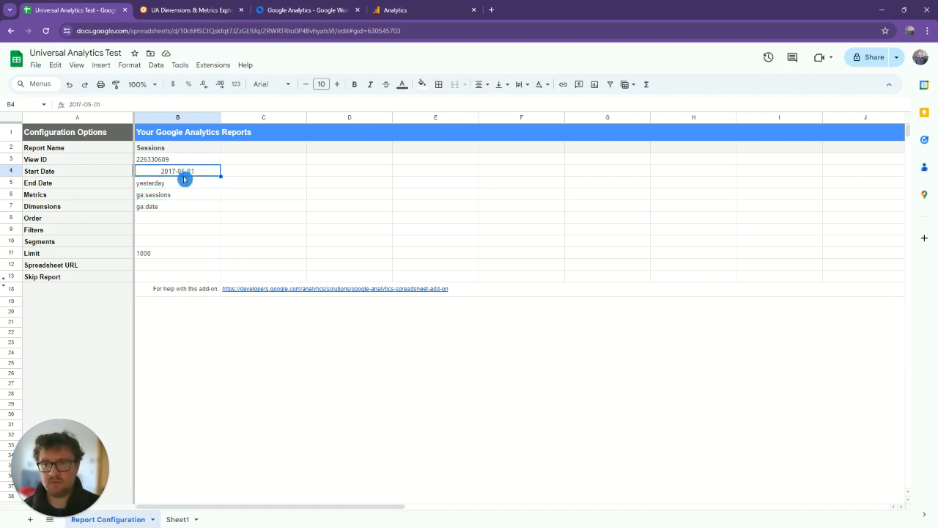
click(481, 84)
click(483, 103)
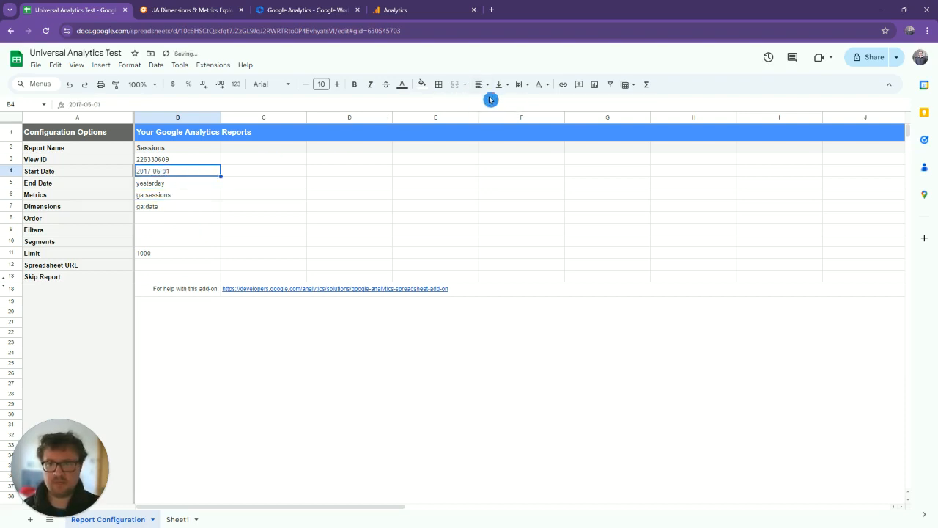
Step: Review the Sessions report's end date setting and clear its Limit of 1000 in the report configuration
click(182, 187)
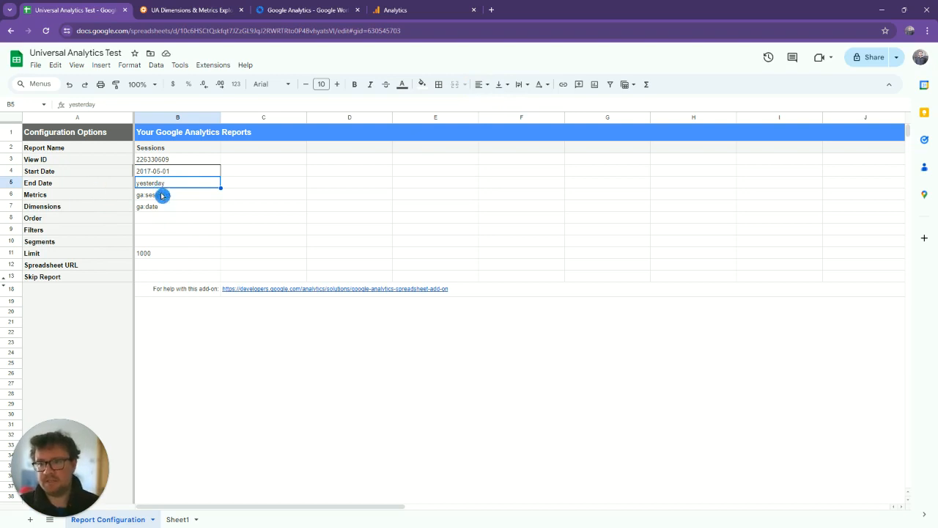
click(156, 255)
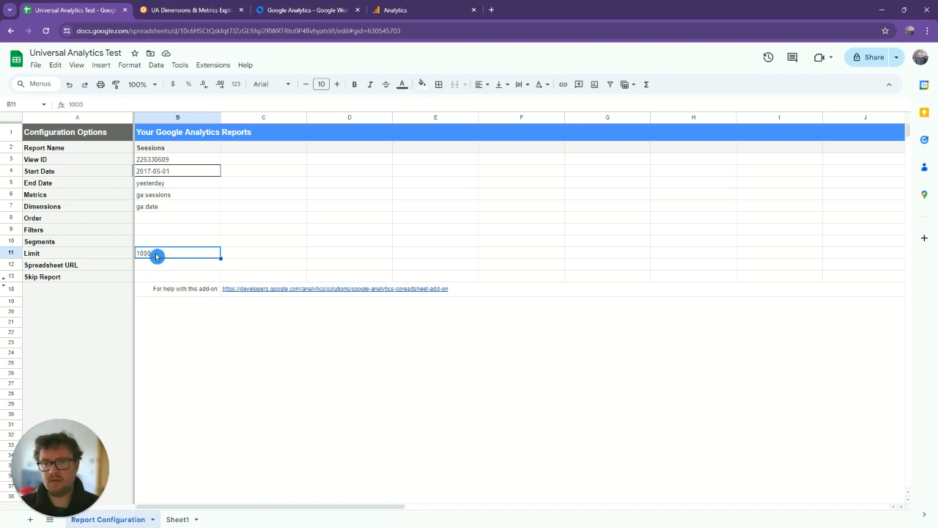
key(Delete)
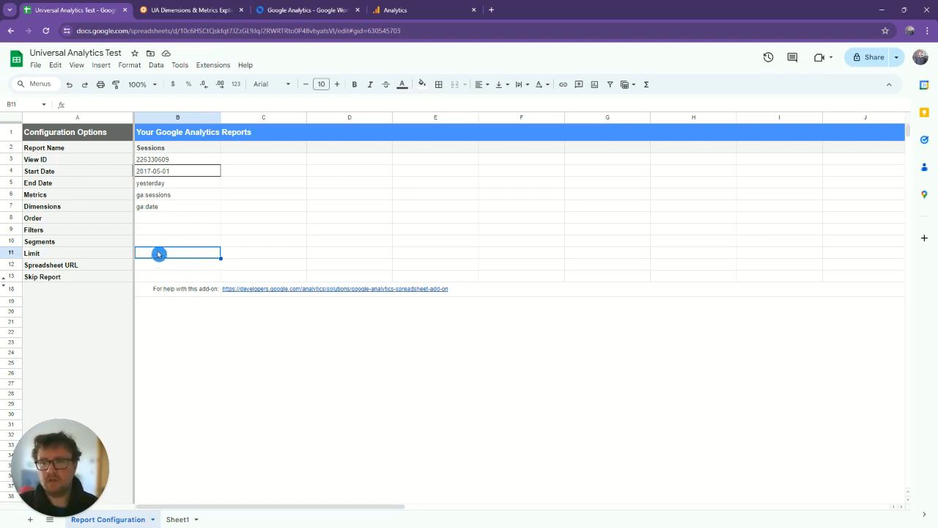
Step: Run the configured Google Analytics report and dismiss the report status message
click(211, 68)
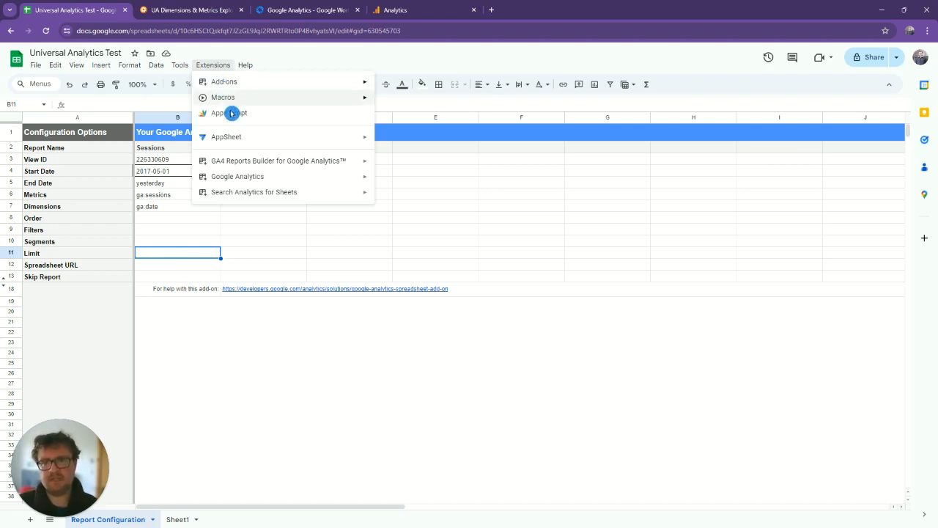
mouse_move(233, 180)
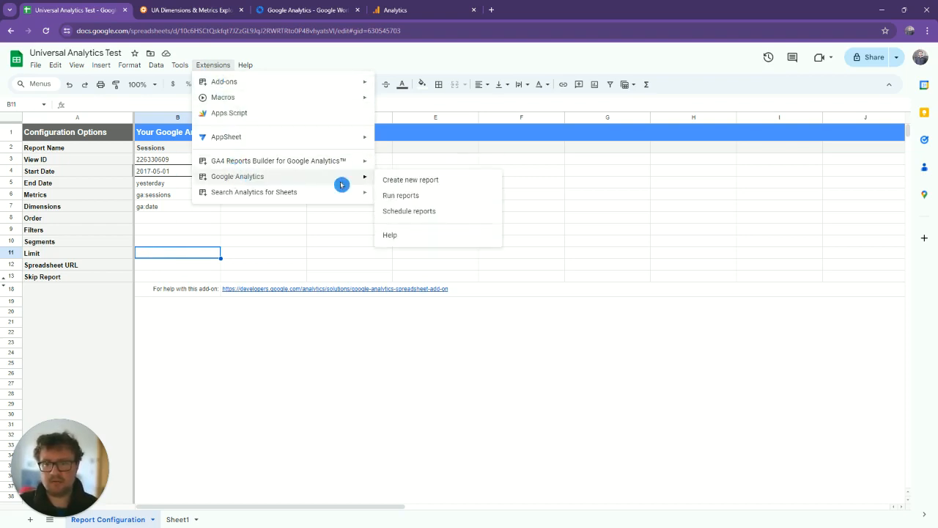
click(402, 198)
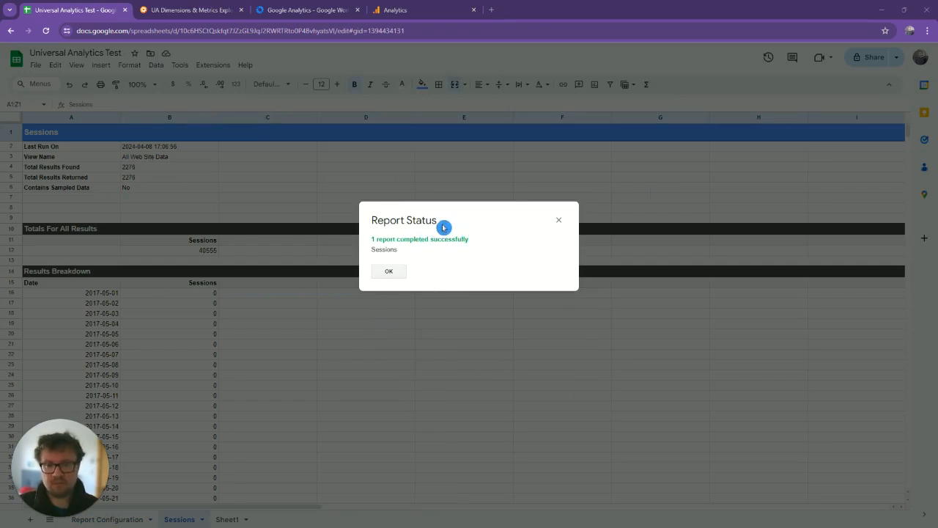
click(393, 272)
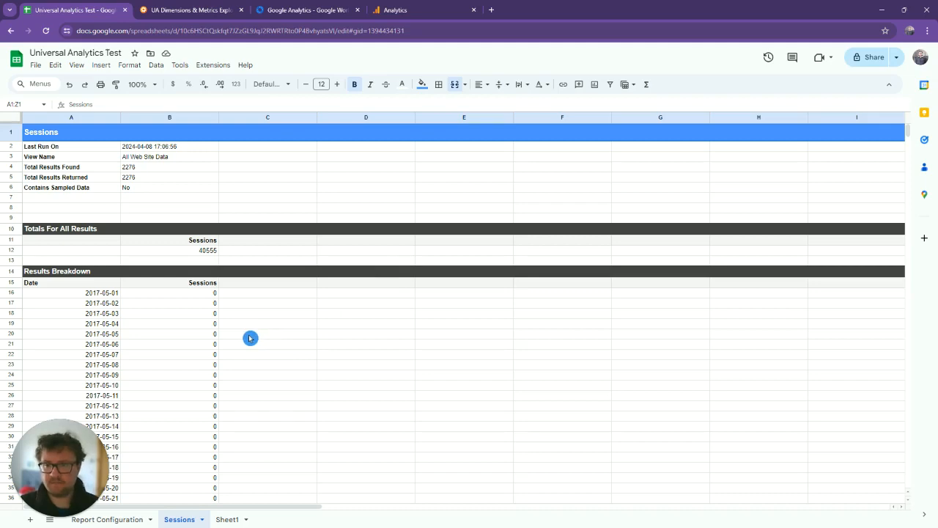
Step: Examine the Sessions results from the first date to the last, checking where session data starts and ends
scroll(251, 335, down, 3)
scroll(180, 283, up, 2)
scroll(180, 284, down, 12)
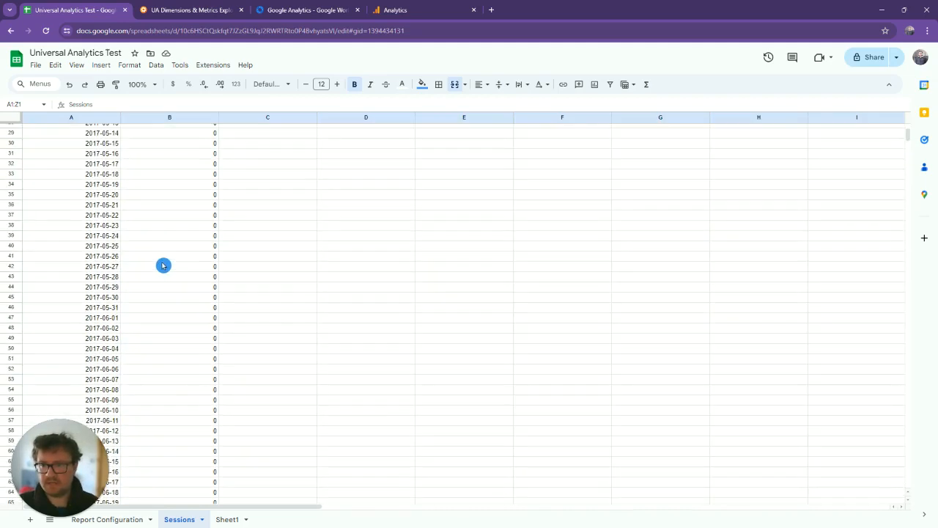
scroll(162, 282, down, 20)
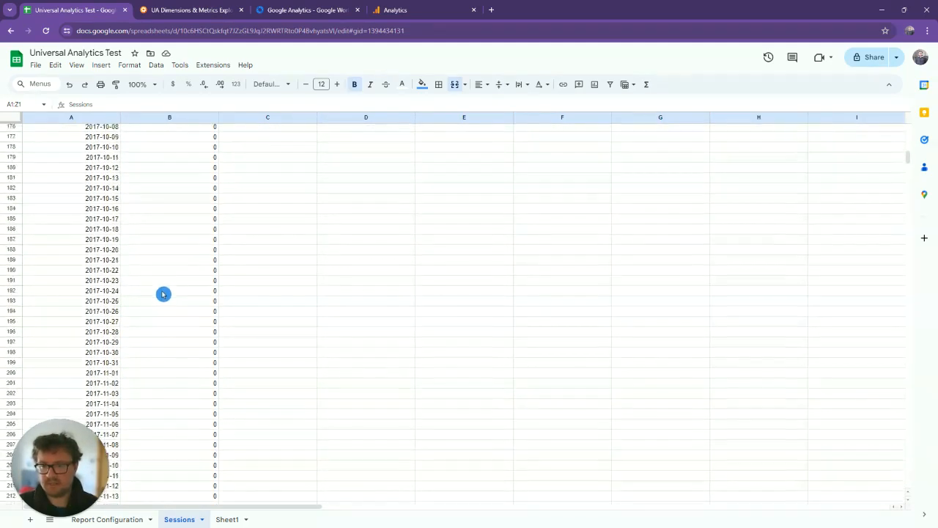
scroll(181, 314, down, 20)
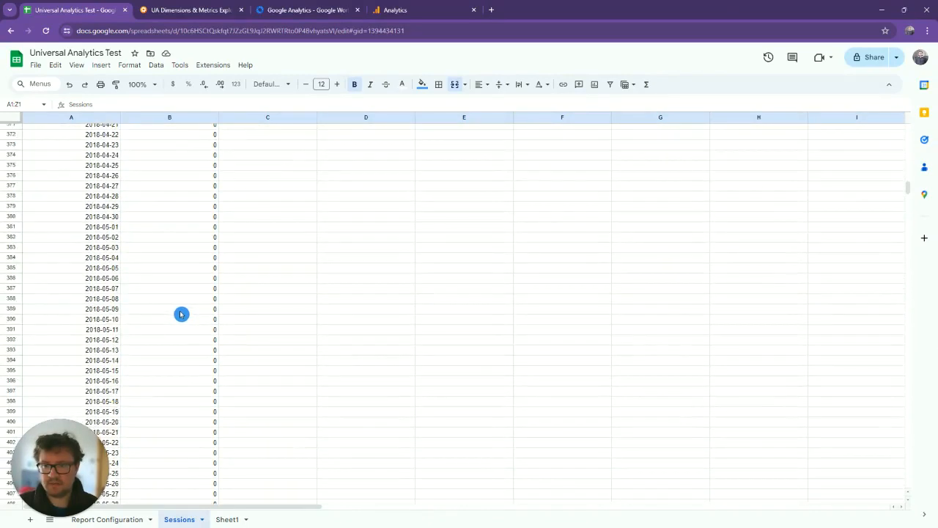
drag(909, 201, 876, 449)
scroll(176, 243, up, 3)
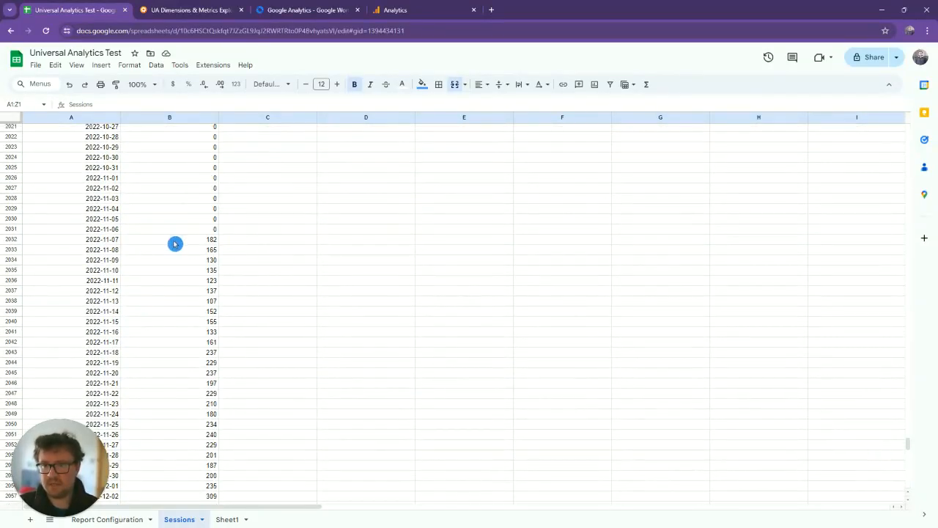
click(109, 240)
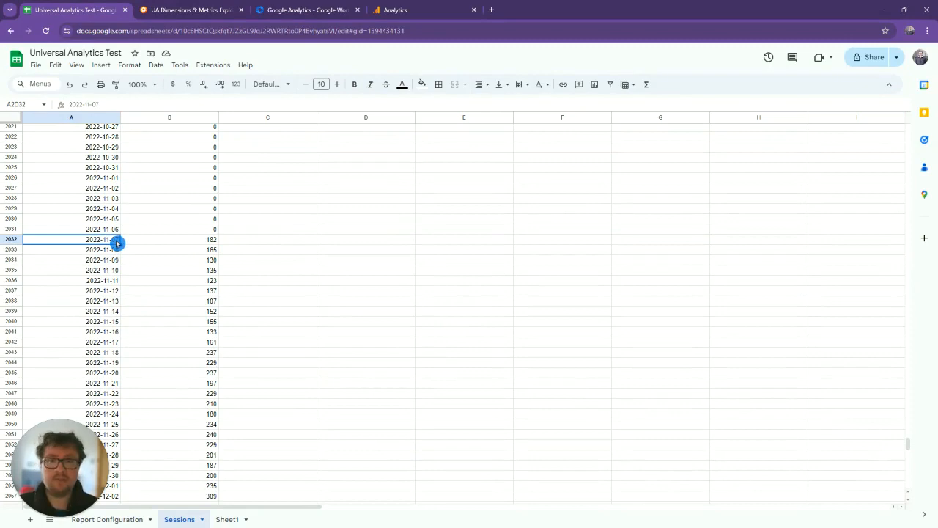
scroll(662, 345, down, 20)
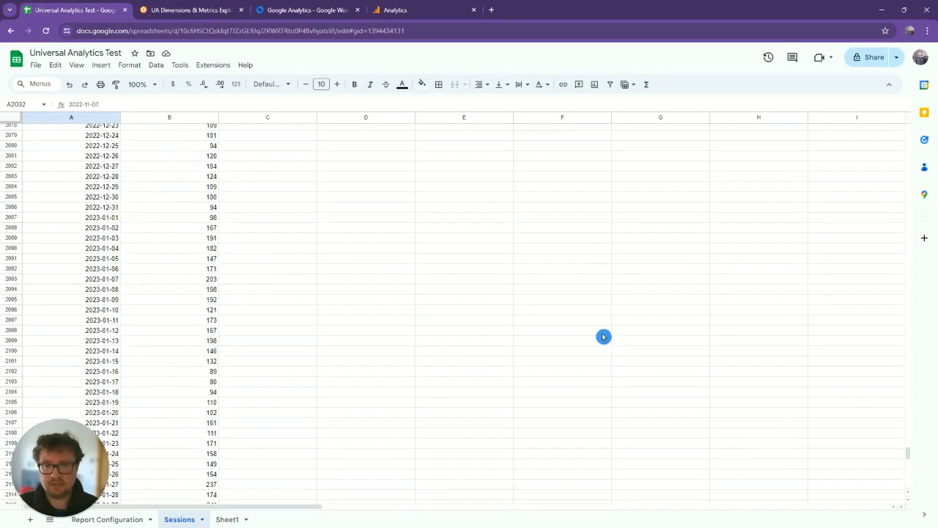
scroll(220, 369, down, 13)
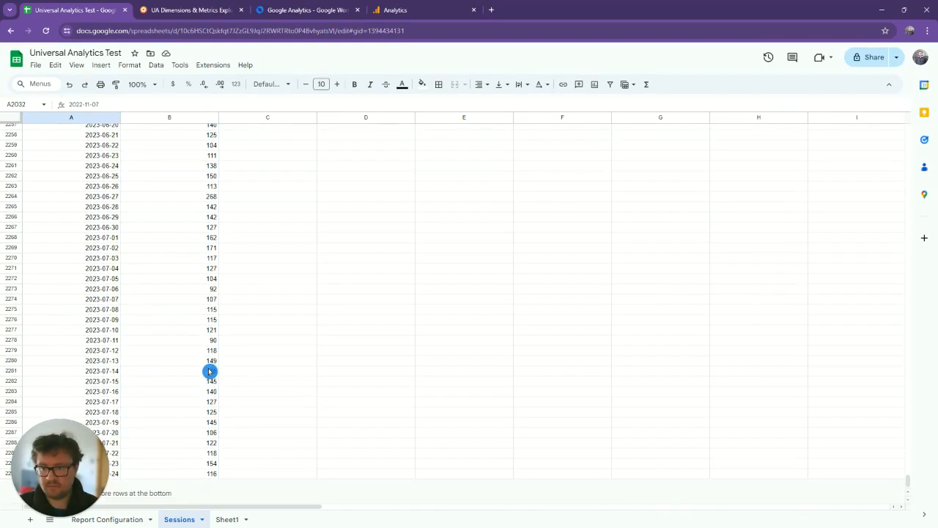
click(167, 473)
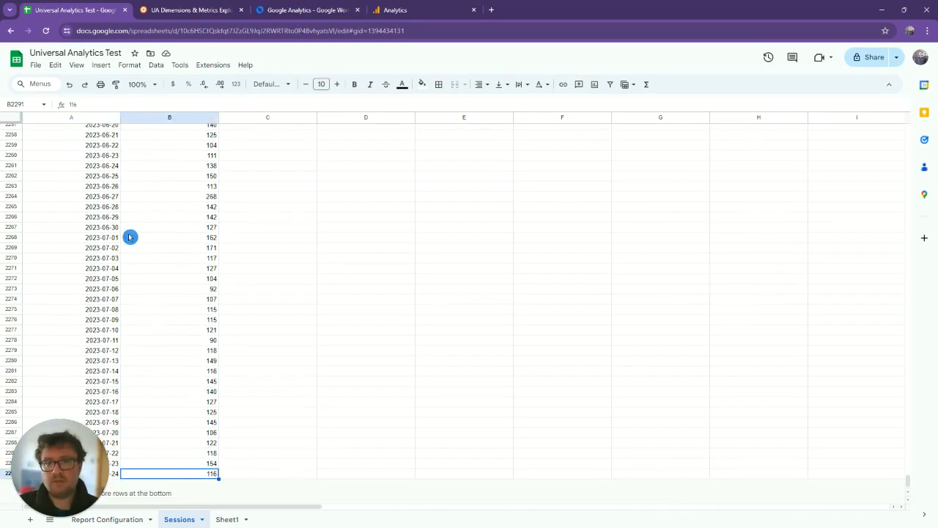
scroll(130, 236, up, 17)
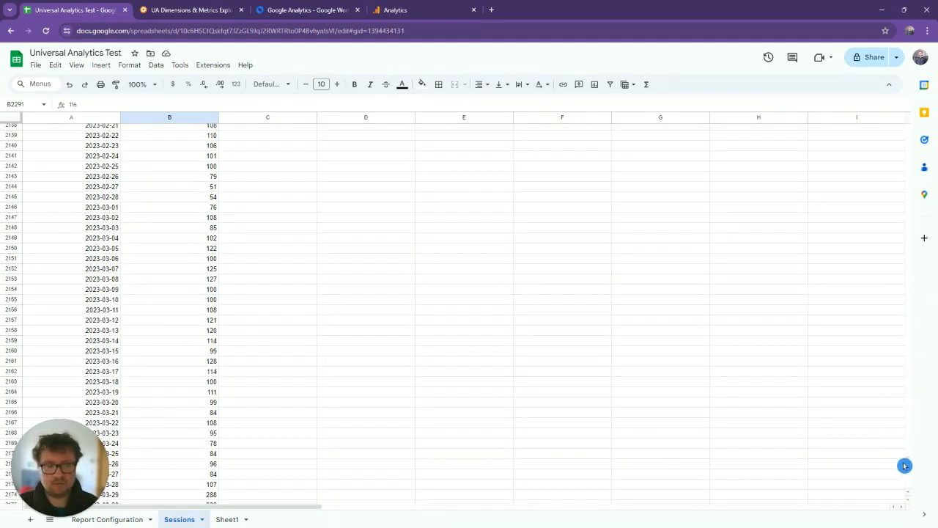
drag(904, 465, 907, 130)
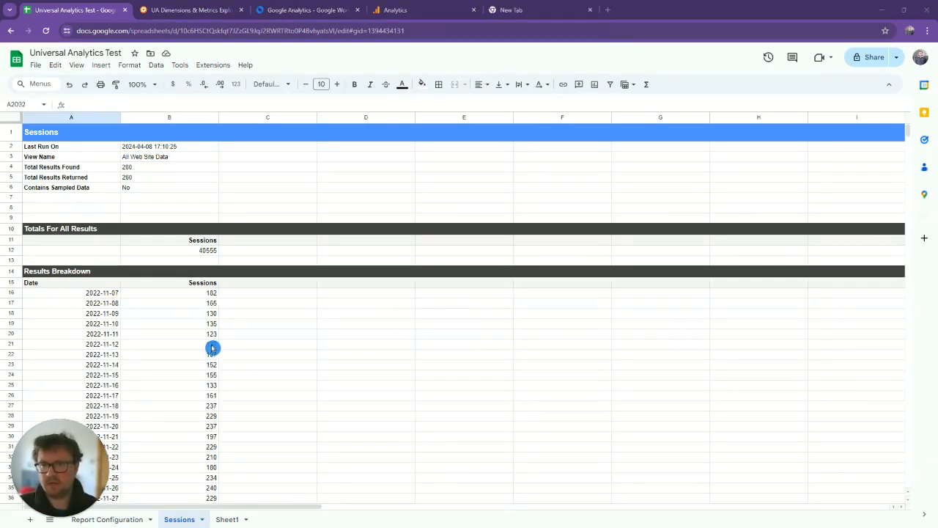
Step: Check the first date and its session count in the refreshed Sessions results
scroll(193, 316, down, 5)
scroll(192, 316, up, 5)
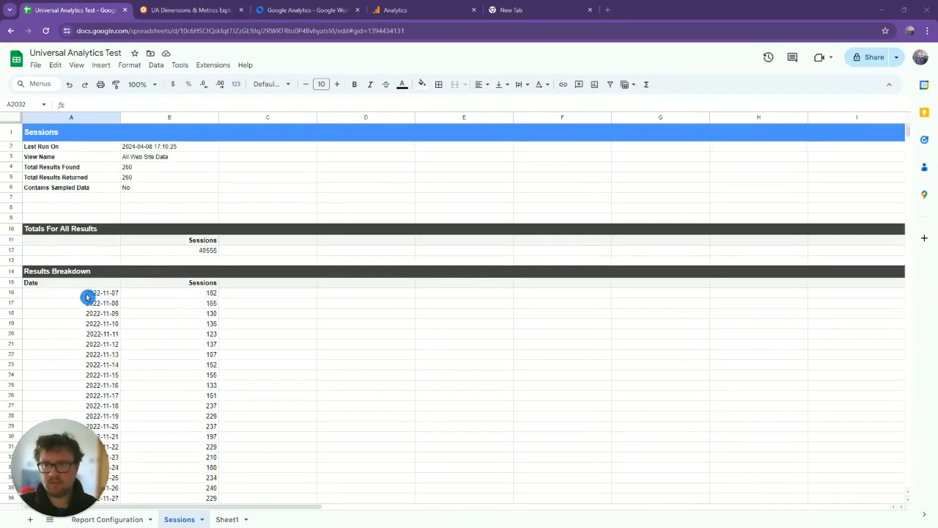
click(89, 297)
click(179, 297)
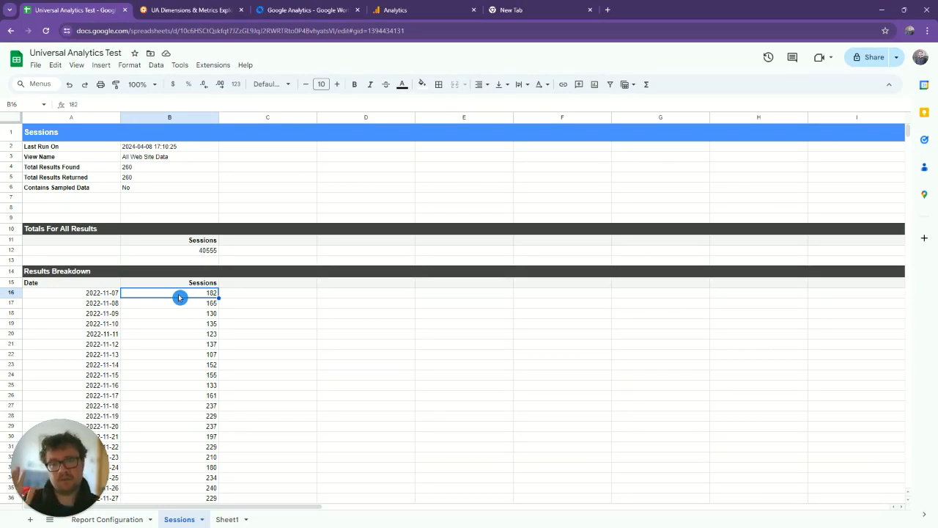
Step: Search the web for "looker studio" in the new browser tab and open Looker Studio
click(537, 11)
text(looker studio)
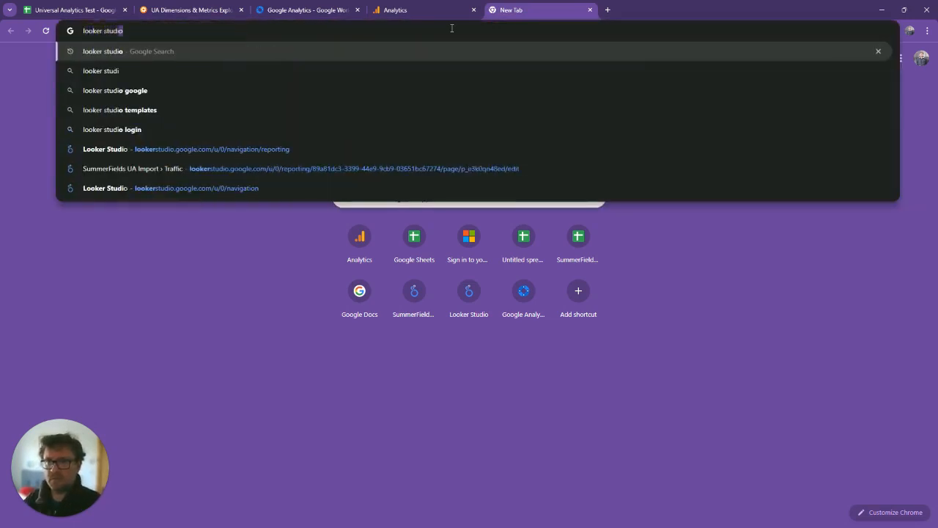
key(Return)
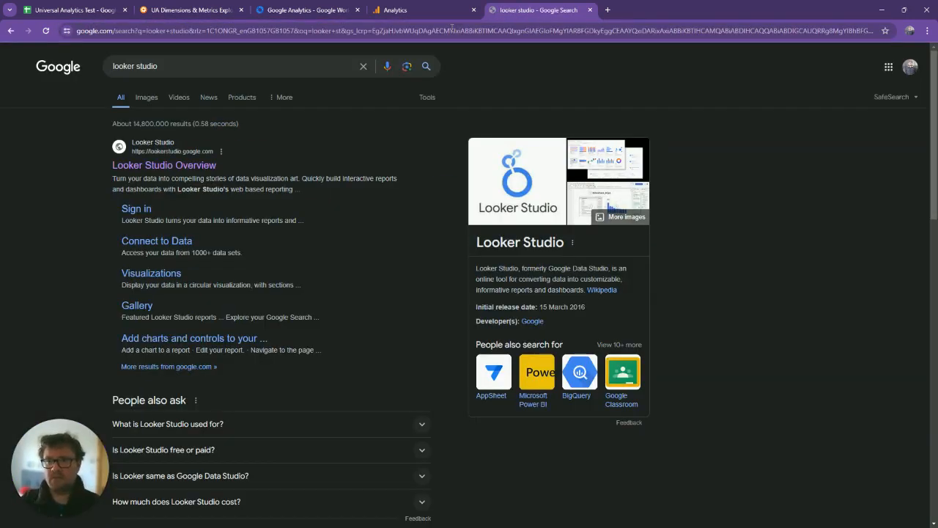
click(199, 169)
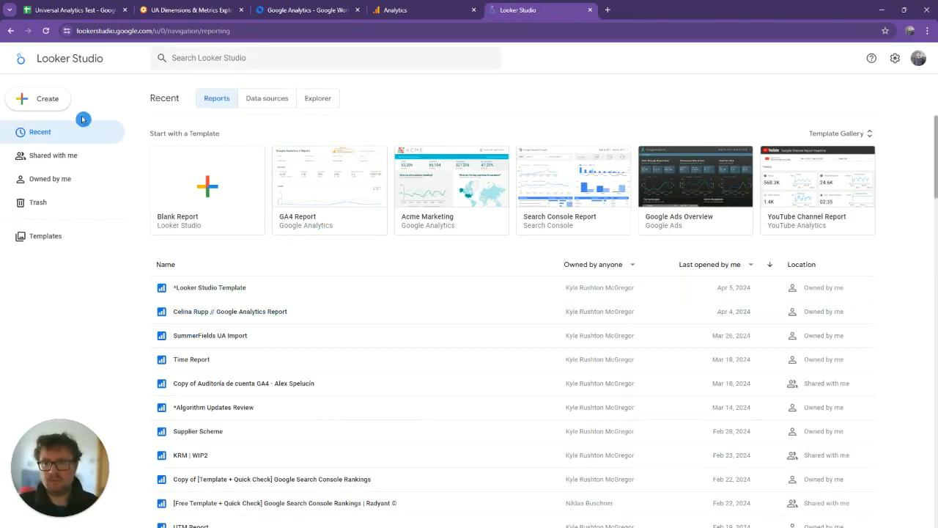
Step: Create a new report and choose the Sessions worksheet of the Universal Analytics Test spreadsheet as its Google Sheets data, keeping the first row as headers
click(56, 105)
click(56, 67)
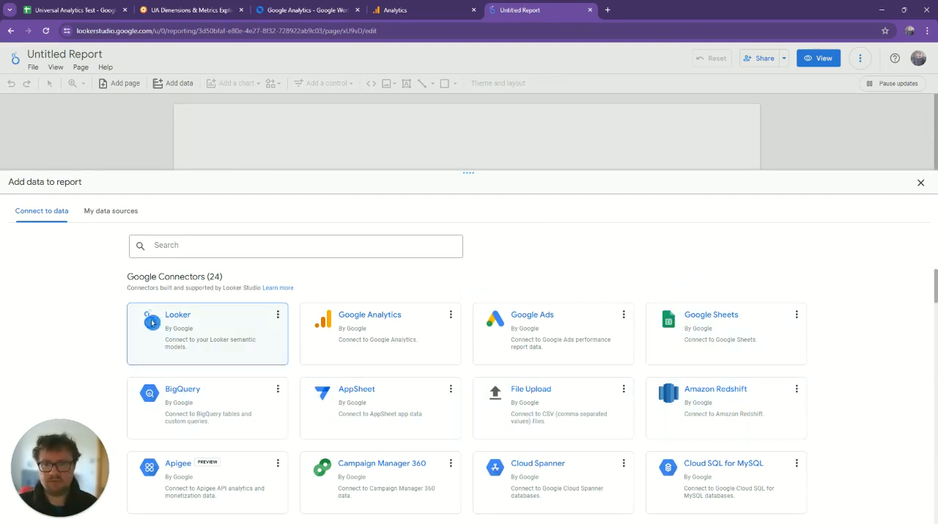
click(697, 329)
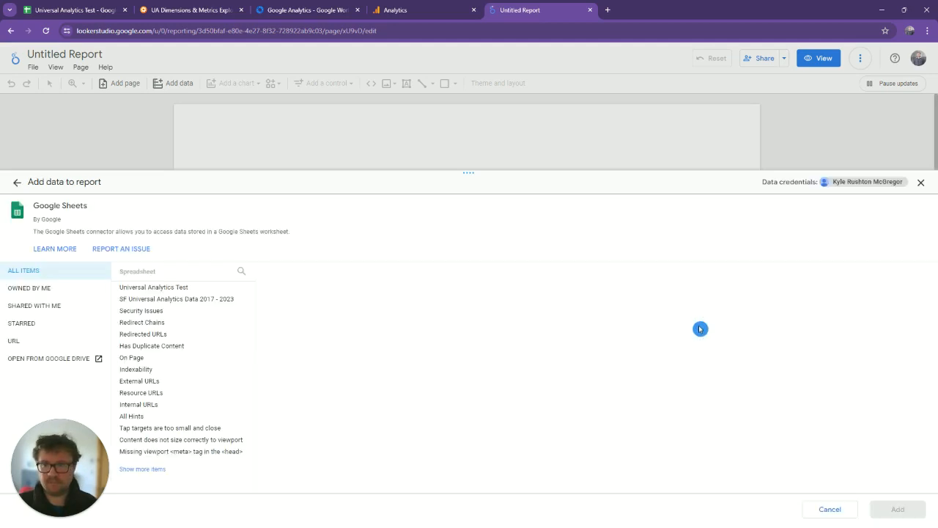
click(153, 291)
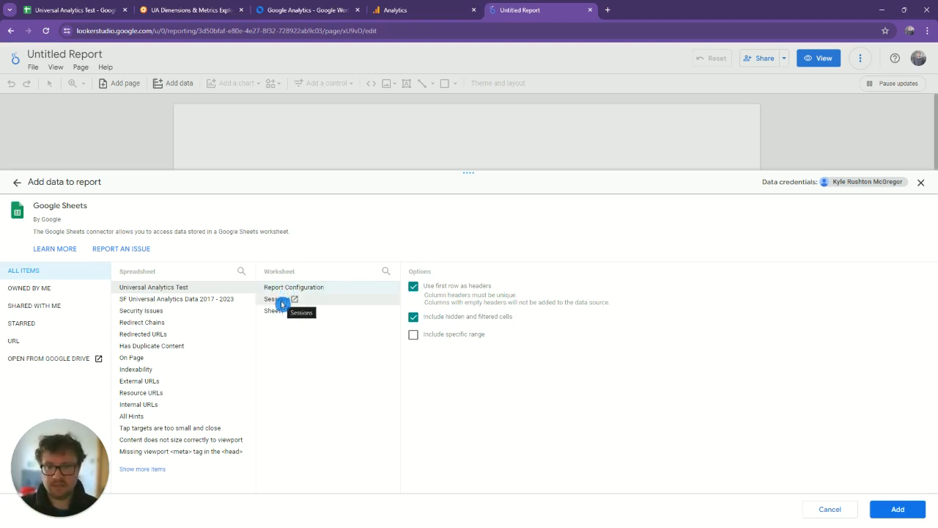
click(282, 301)
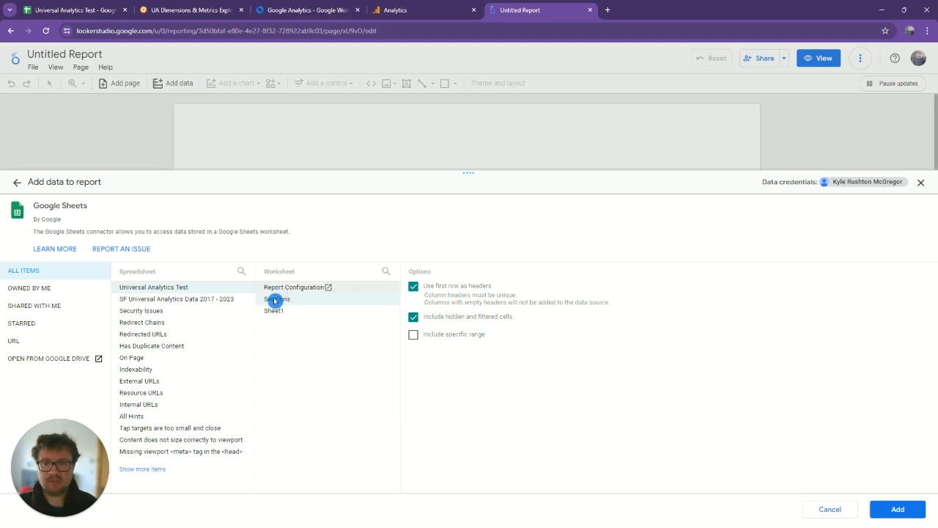
click(412, 288)
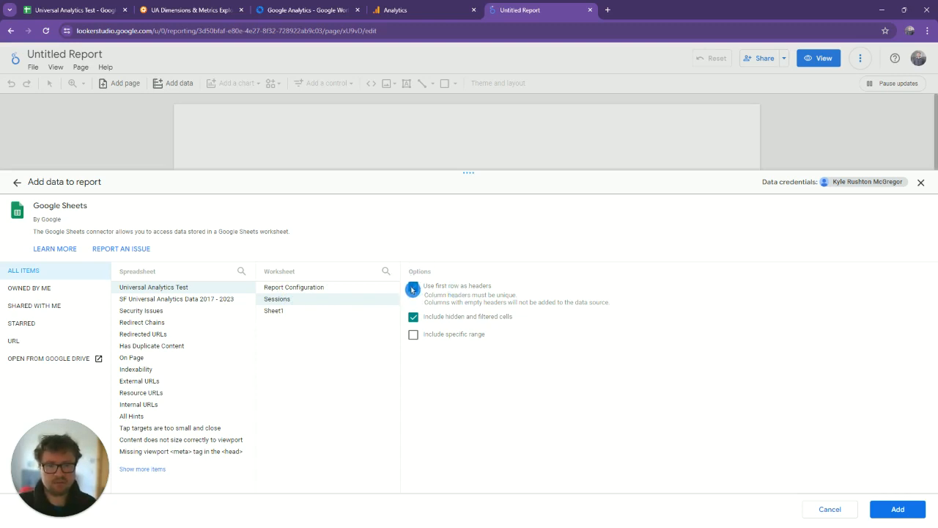
click(412, 288)
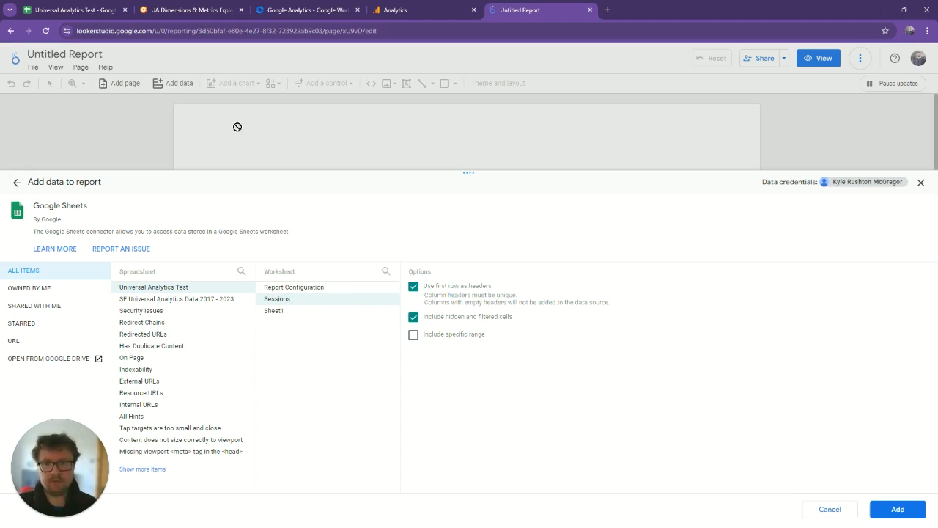
Step: Return to the Universal Analytics Test spreadsheet and examine the summary rows above the data and the Date and Sessions headers in A15:B15
click(92, 11)
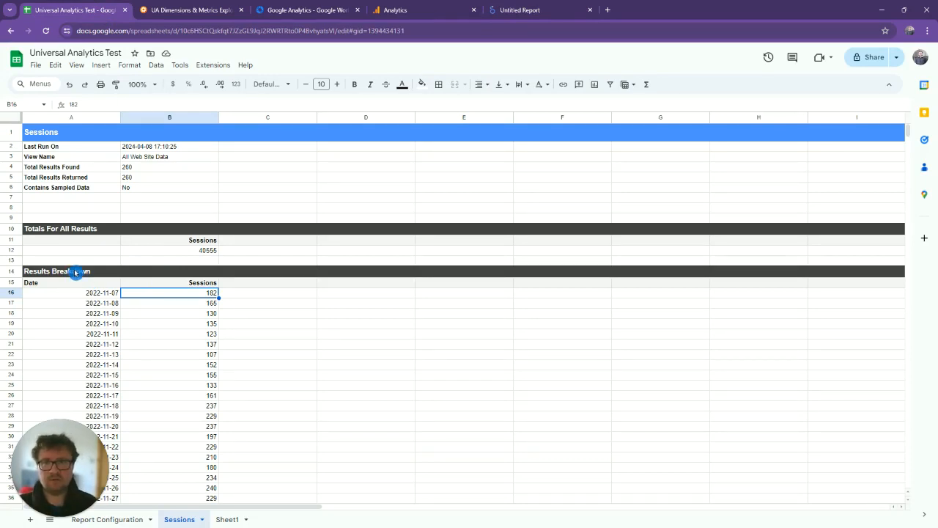
drag(11, 132, 11, 283)
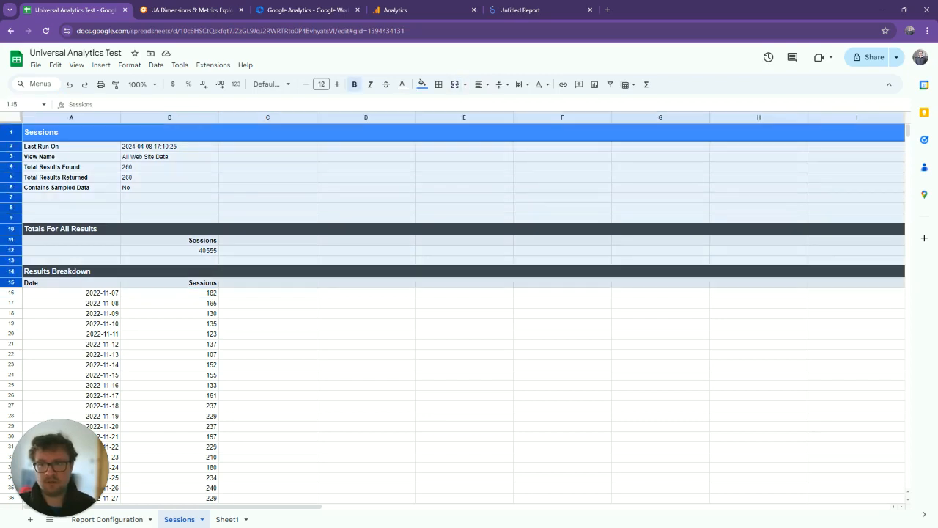
click(245, 218)
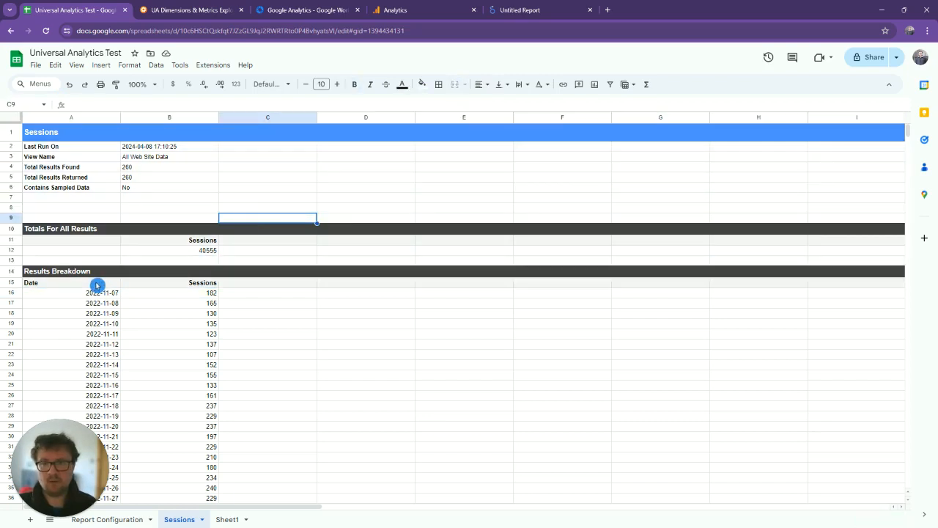
drag(97, 285, 154, 282)
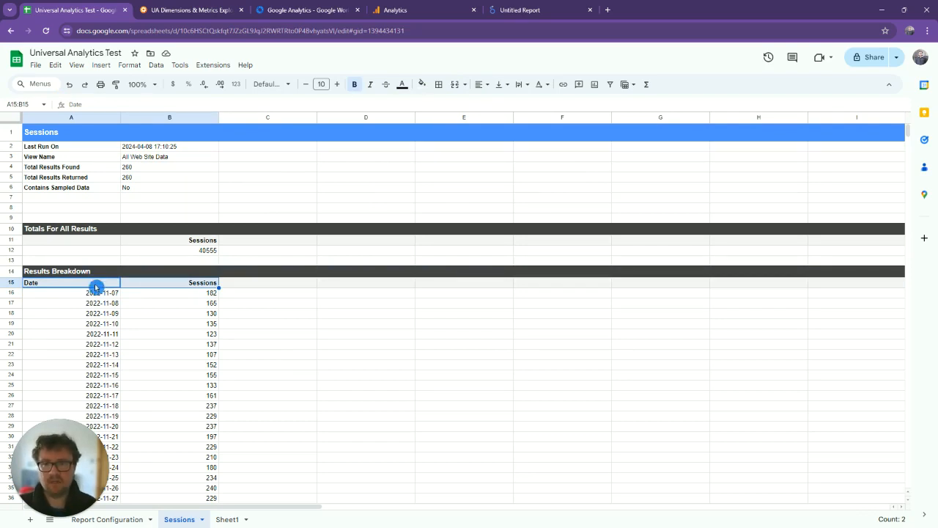
Step: Limit the Looker Studio data source to the range A15:B275, taking its first and last rows from the Sessions sheet
click(519, 9)
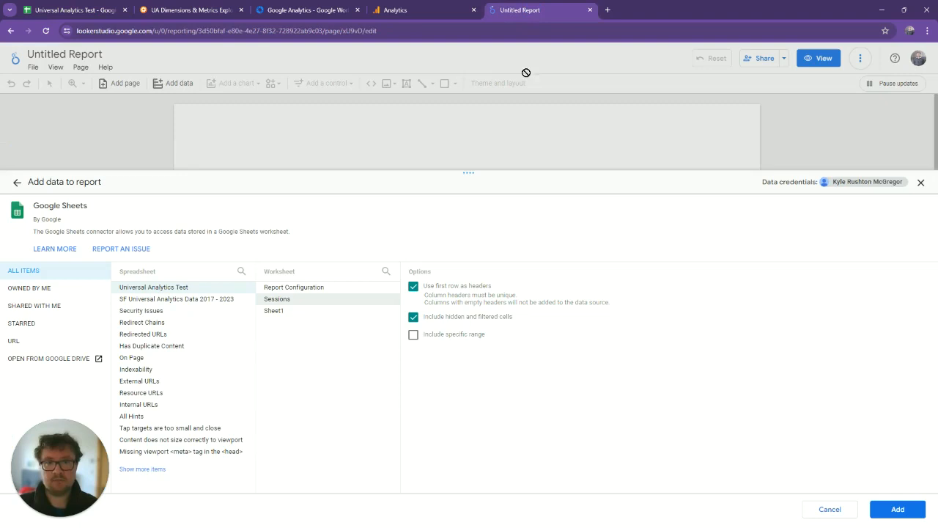
click(414, 336)
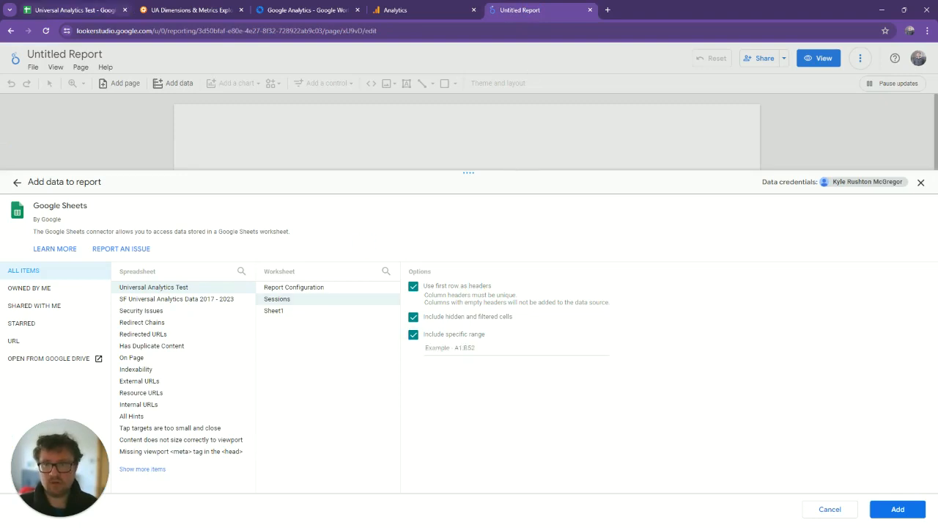
click(73, 10)
click(69, 283)
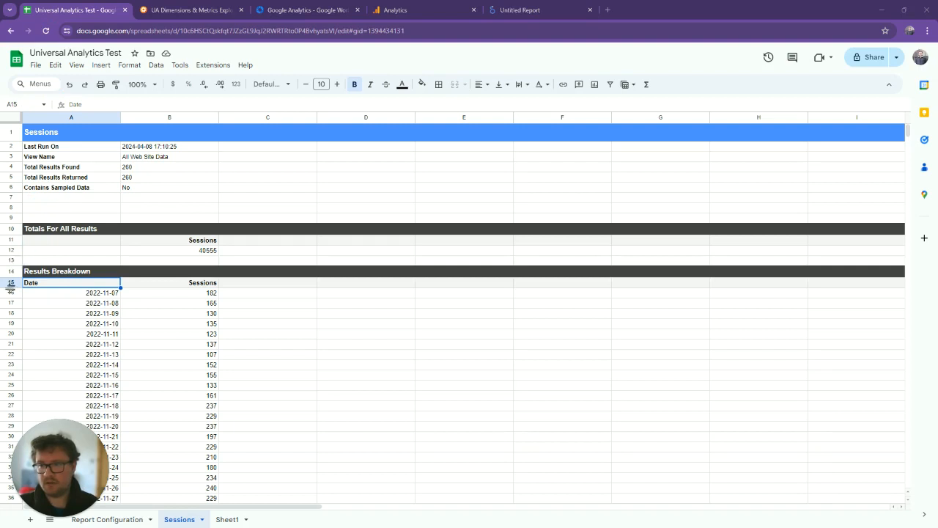
click(164, 284)
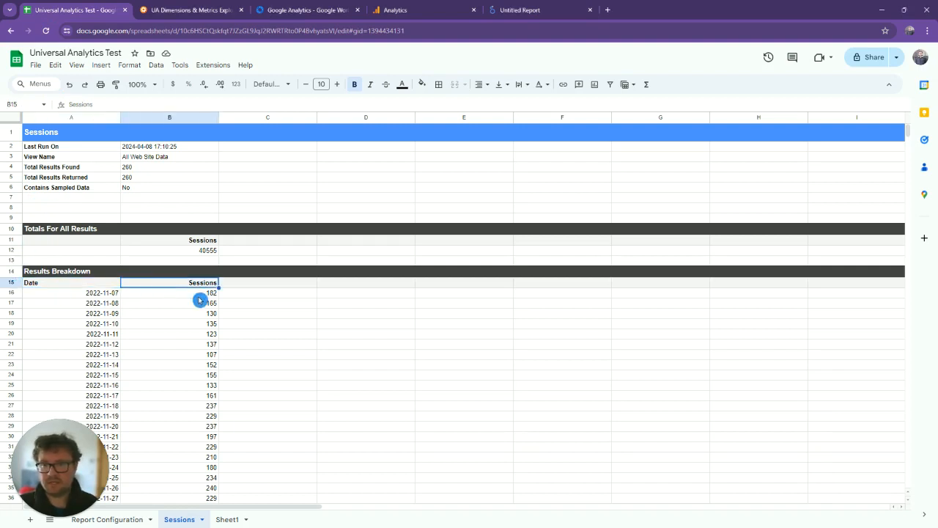
drag(907, 132, 881, 174)
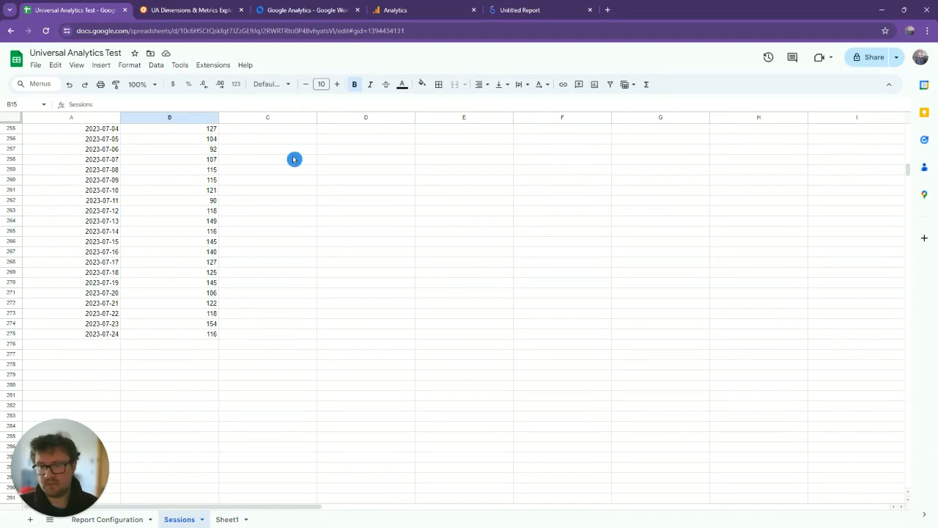
click(524, 11)
click(473, 346)
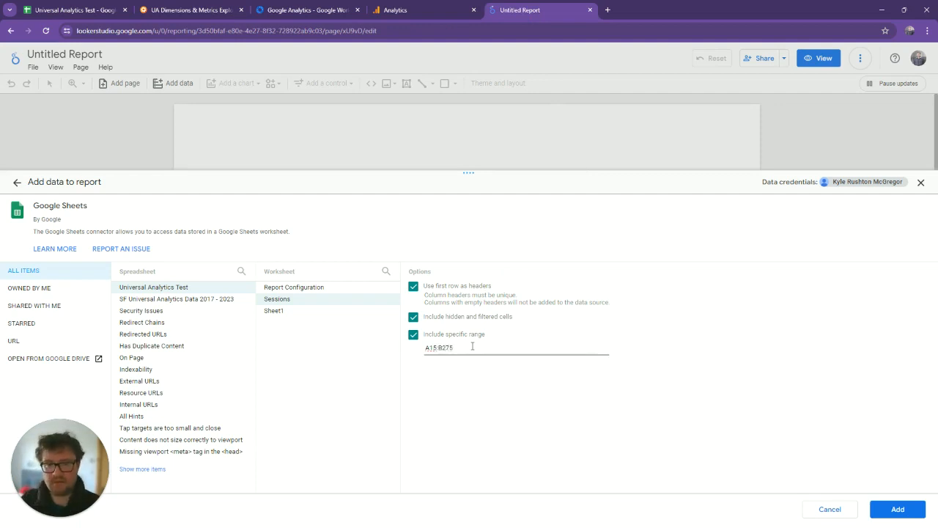
Step: Check the last data row in the Sessions sheet, then add the Google Sheets data source to the Looker Studio report
click(73, 11)
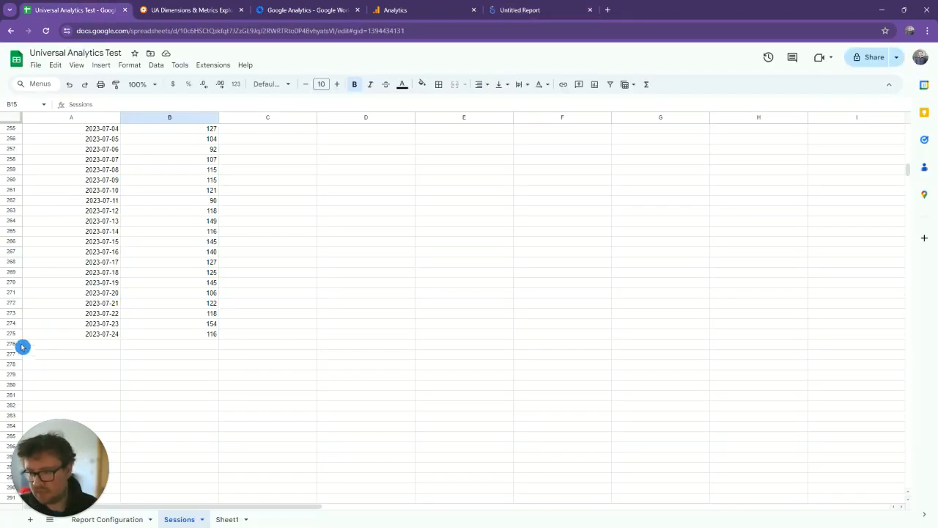
click(570, 9)
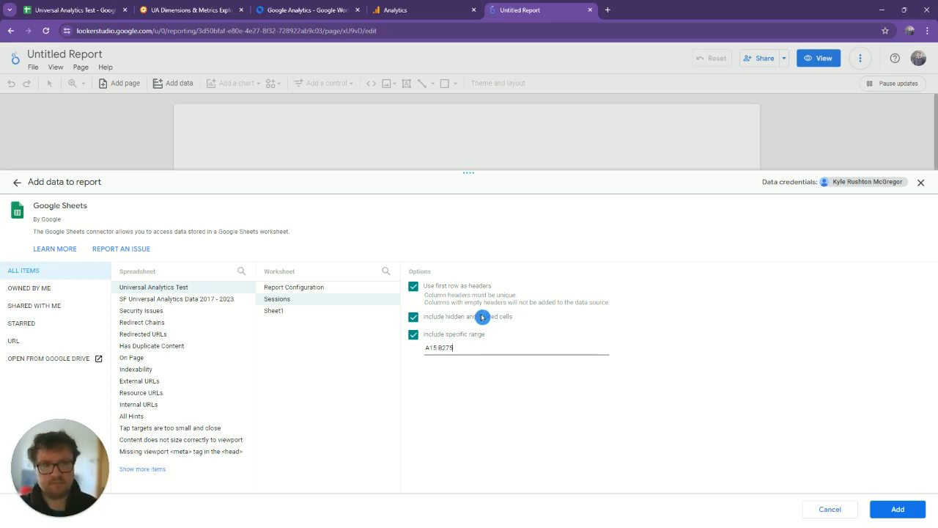
click(888, 509)
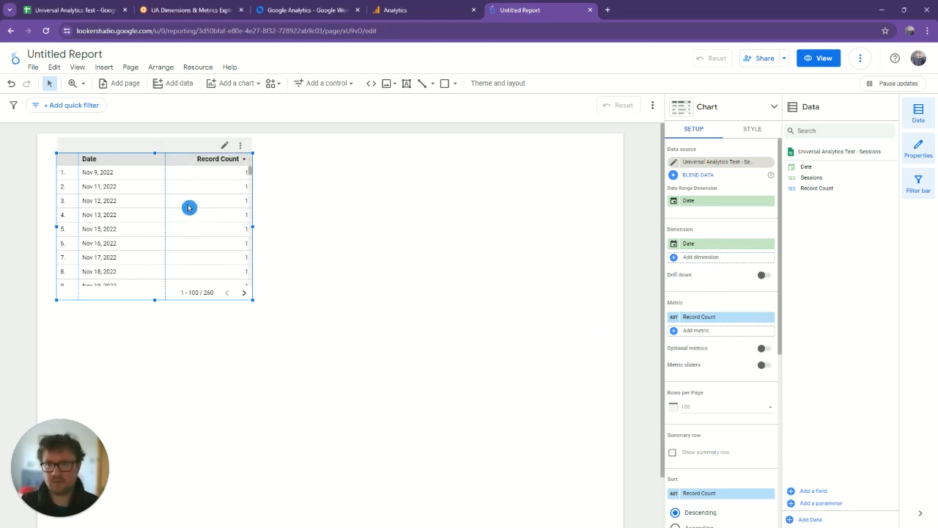
Step: Delete the default table and insert a time series chart, enlarging it to span most of the page width
key(Delete)
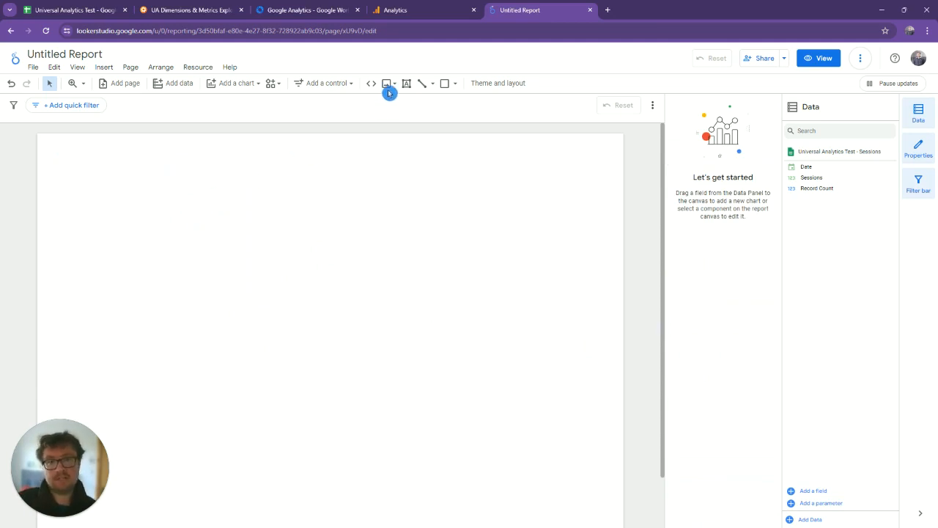
click(235, 89)
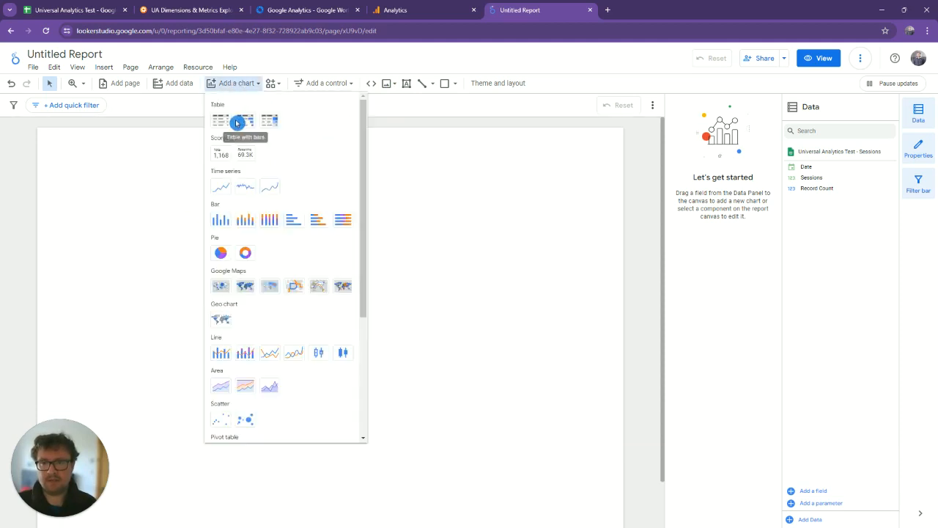
click(223, 190)
click(107, 178)
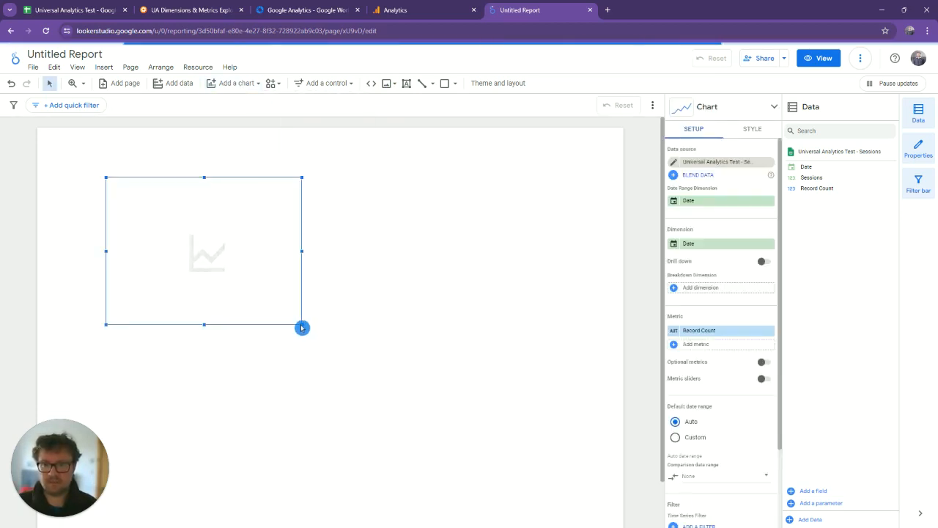
drag(302, 325, 522, 373)
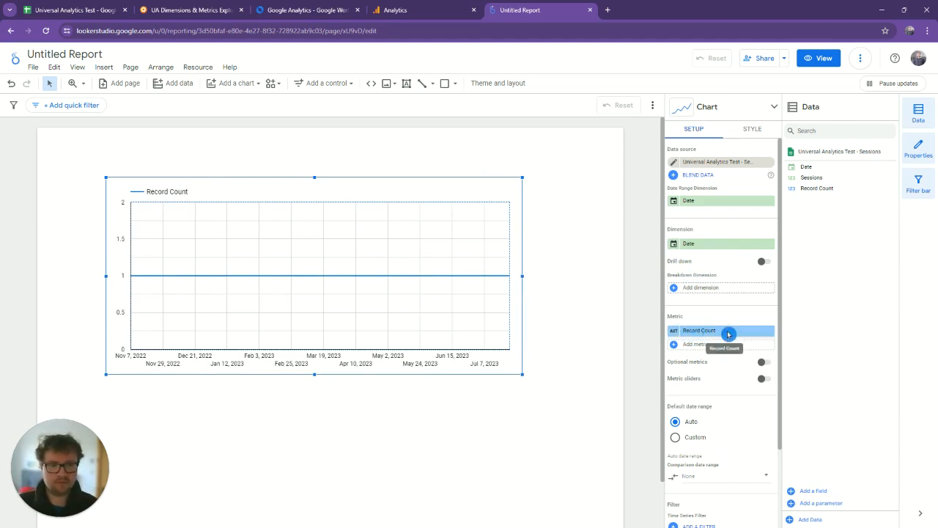
Step: Replace the time series chart's Record Count metric with Sessions and shift the chart slightly up and to the right
click(726, 331)
click(718, 392)
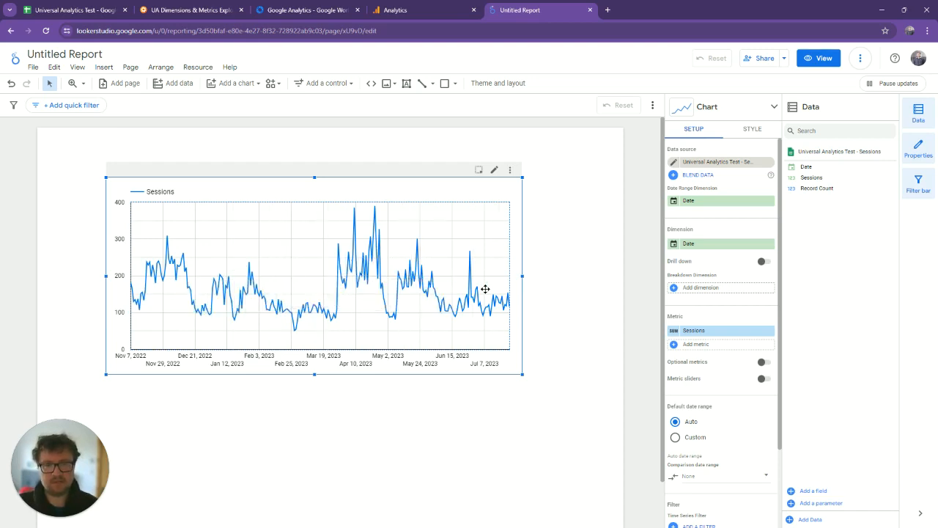
drag(383, 172, 399, 159)
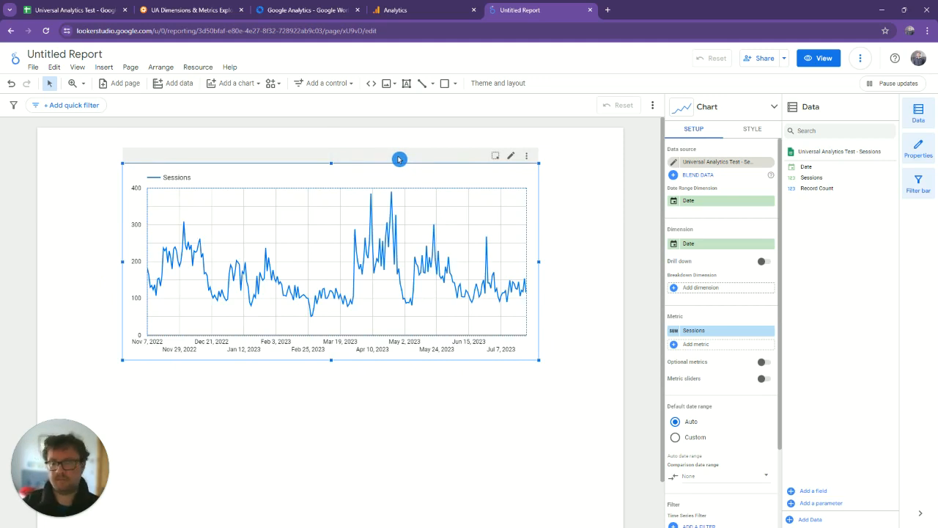
Step: Copy the Sessions time series chart and place the pasted duplicate below the original
right_click(367, 217)
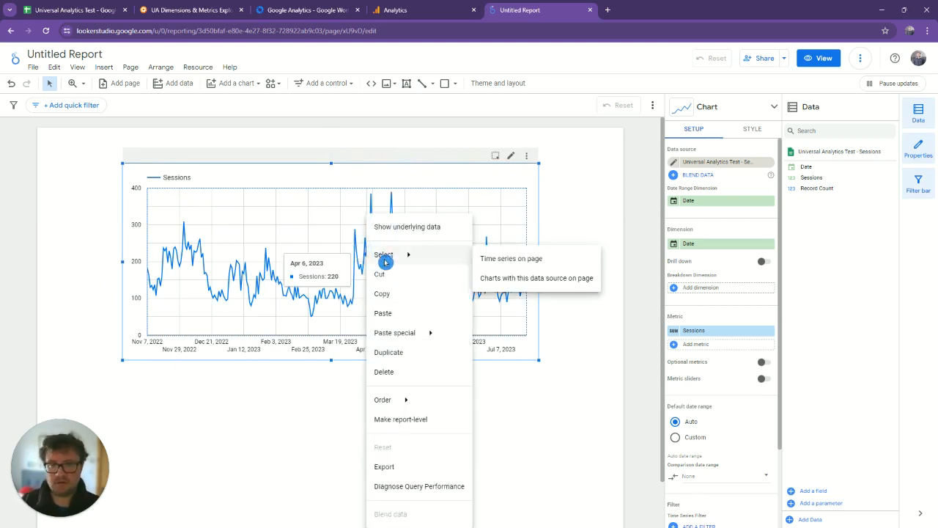
click(385, 293)
right_click(335, 396)
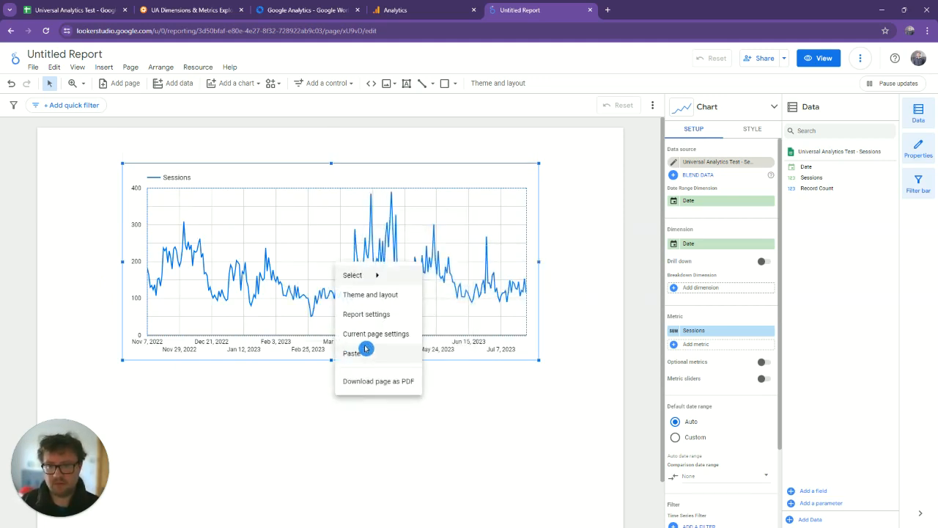
click(362, 355)
drag(341, 293, 338, 510)
Step: Set the duplicate chart's Date dimension to the Year Month data type and move the chart closer beneath the daily chart
scroll(733, 251, down, 2)
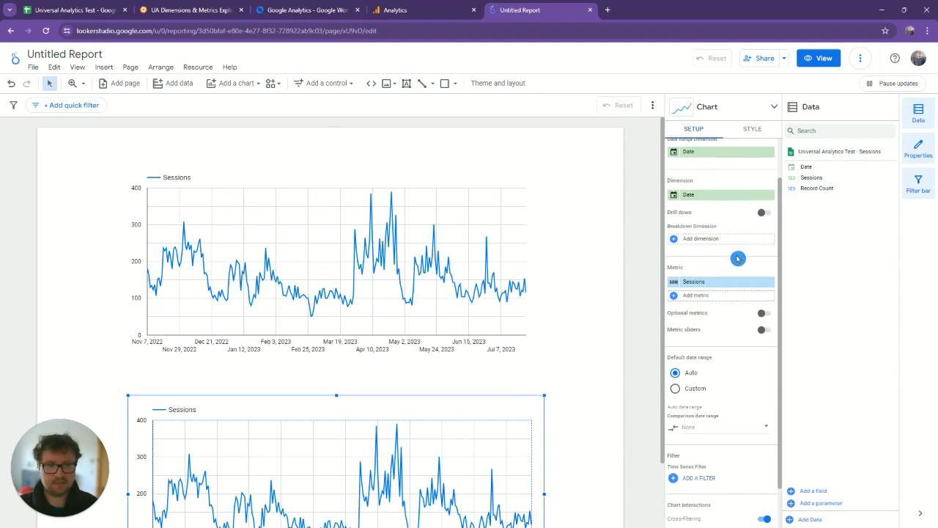
click(678, 195)
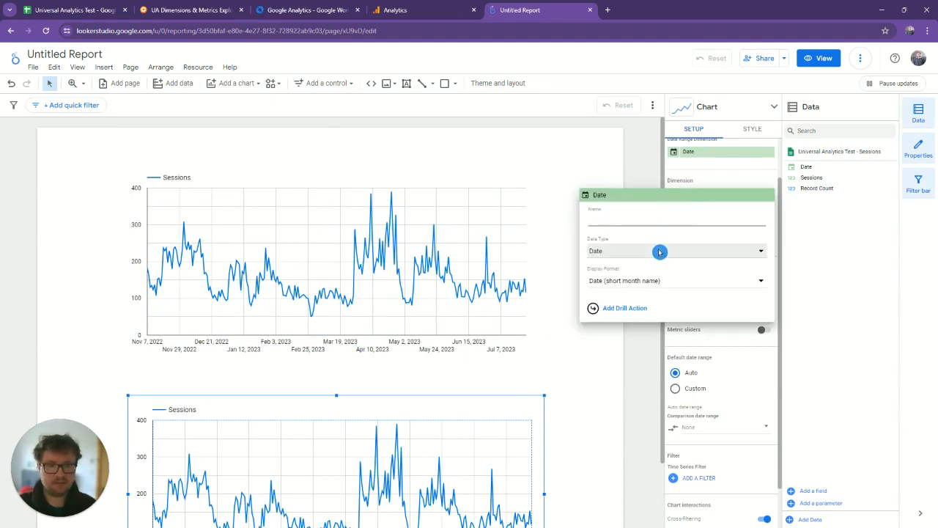
click(647, 164)
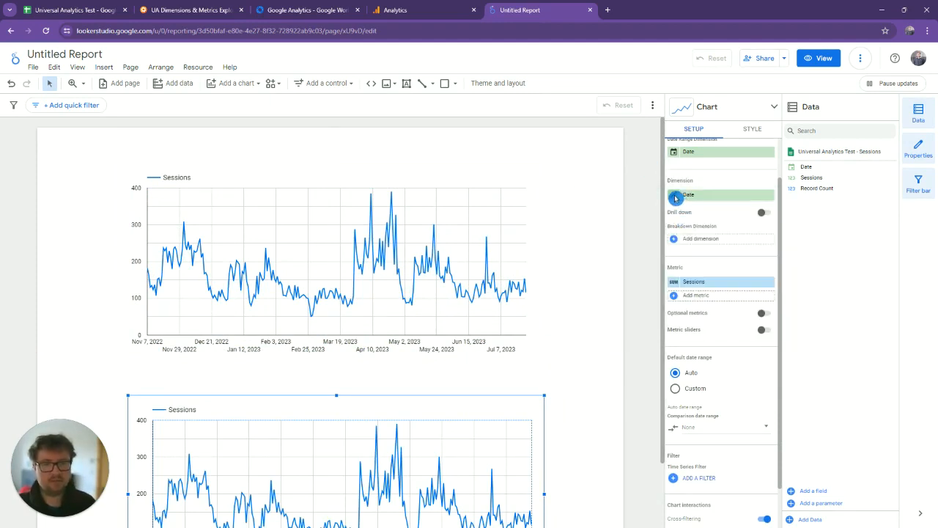
click(676, 198)
click(654, 253)
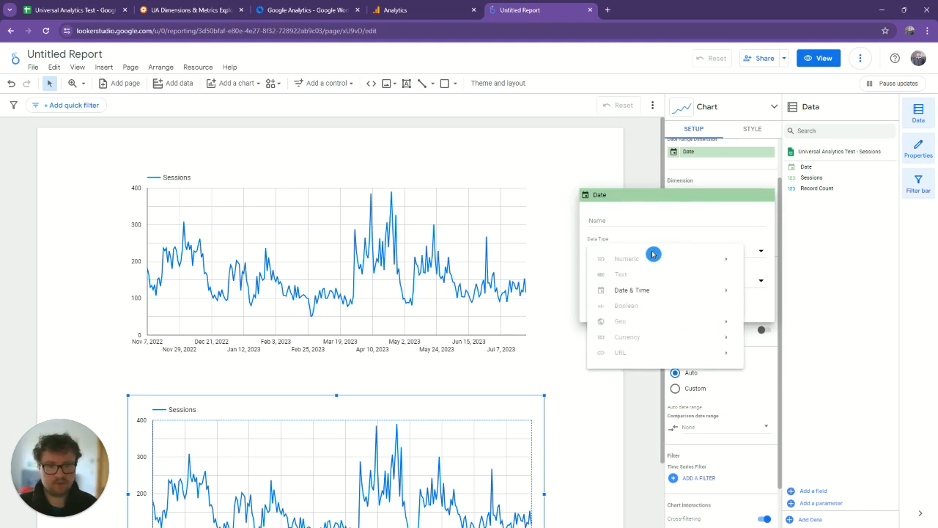
mouse_move(648, 291)
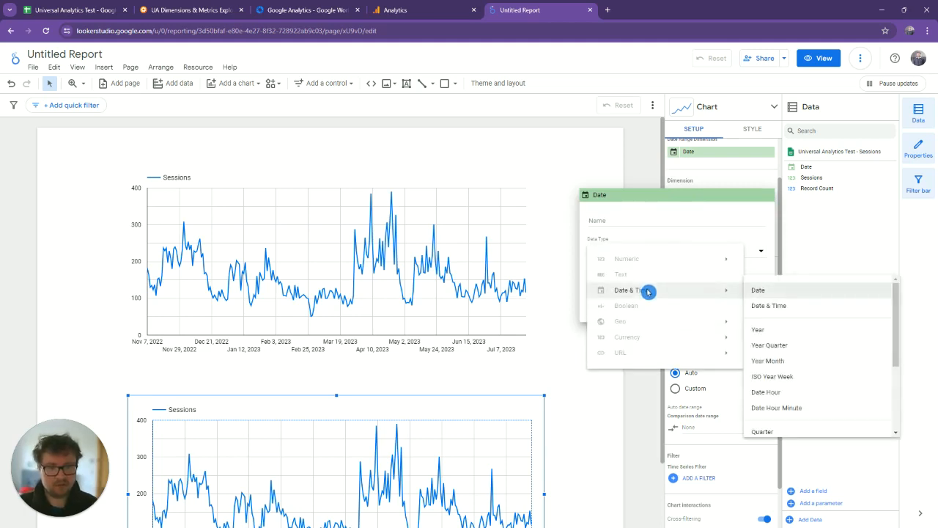
click(777, 362)
click(599, 404)
scroll(587, 402, down, 1)
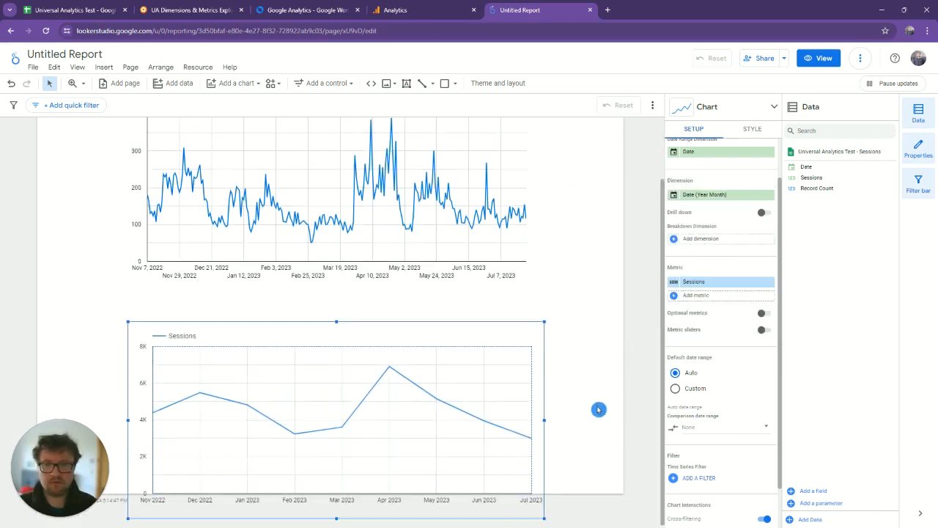
drag(425, 319, 430, 290)
mouse_move(394, 381)
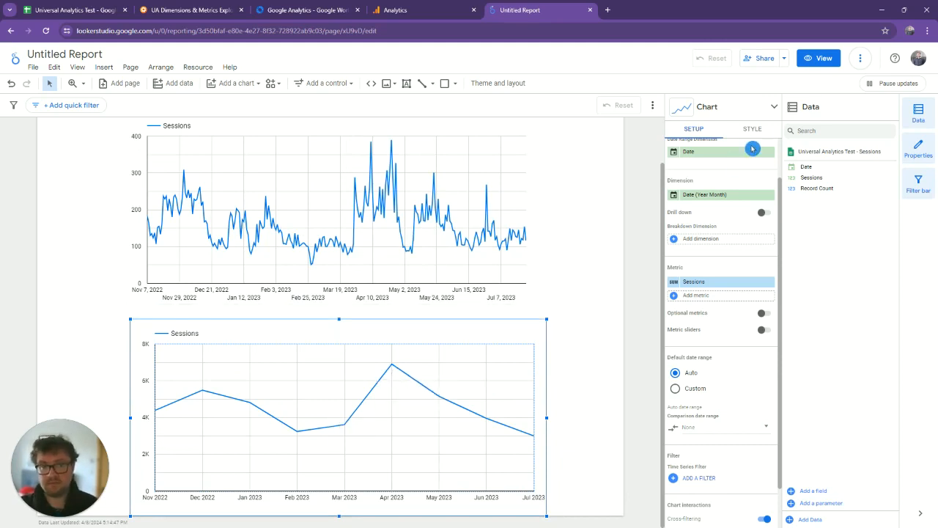
Step: Show data labels on the monthly Sessions chart
click(757, 129)
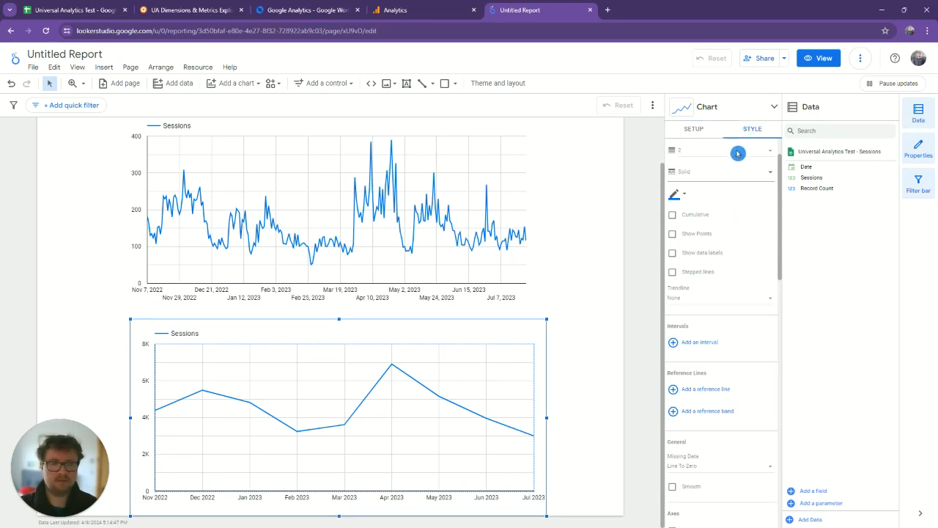
click(671, 254)
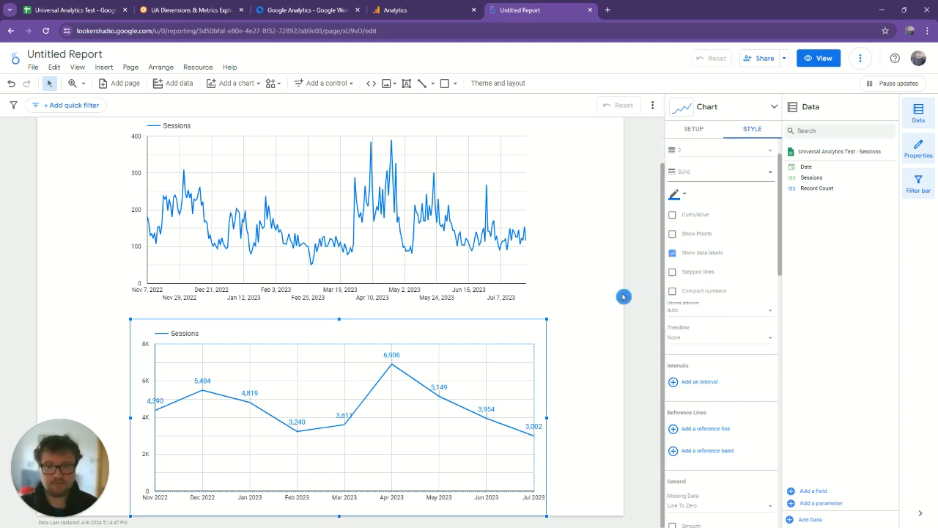
scroll(696, 335, down, 1)
scroll(693, 334, up, 2)
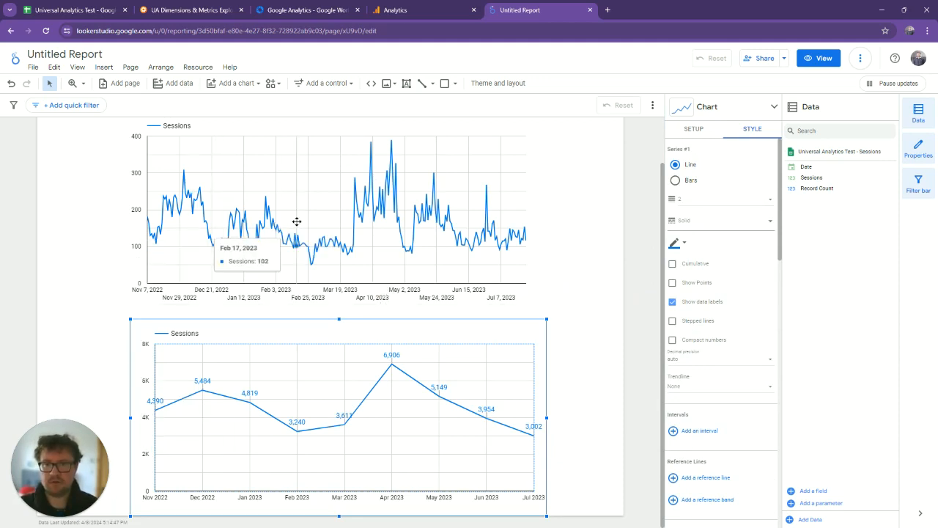
Step: Add a date range control above the upper right part of the daily Sessions chart
scroll(297, 222, up, 1)
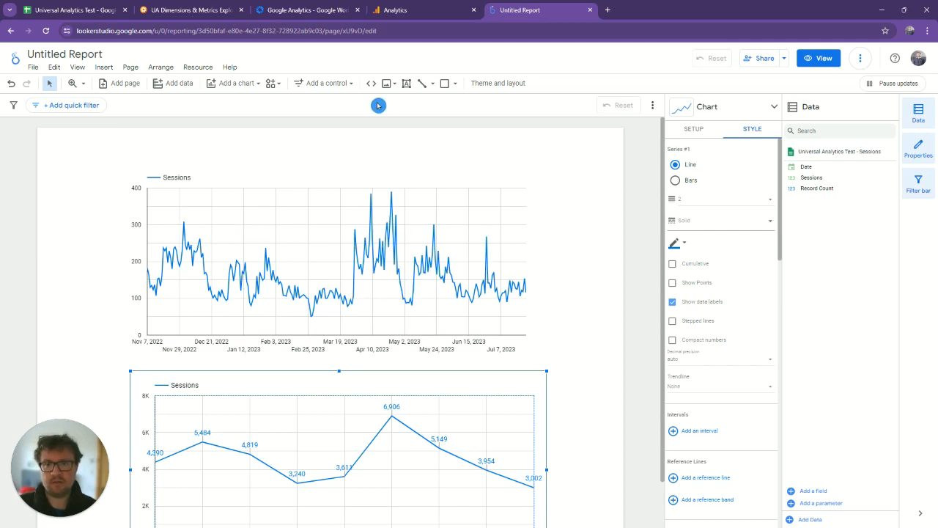
click(332, 87)
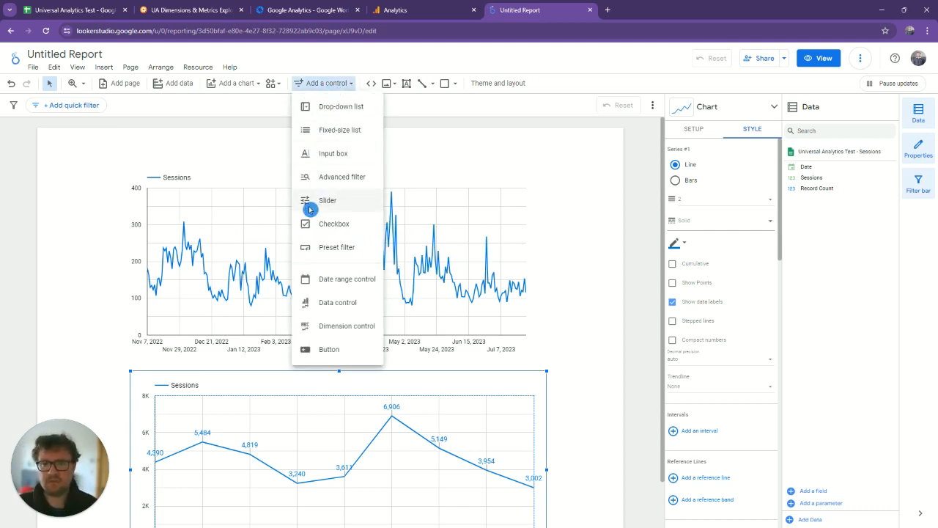
click(312, 277)
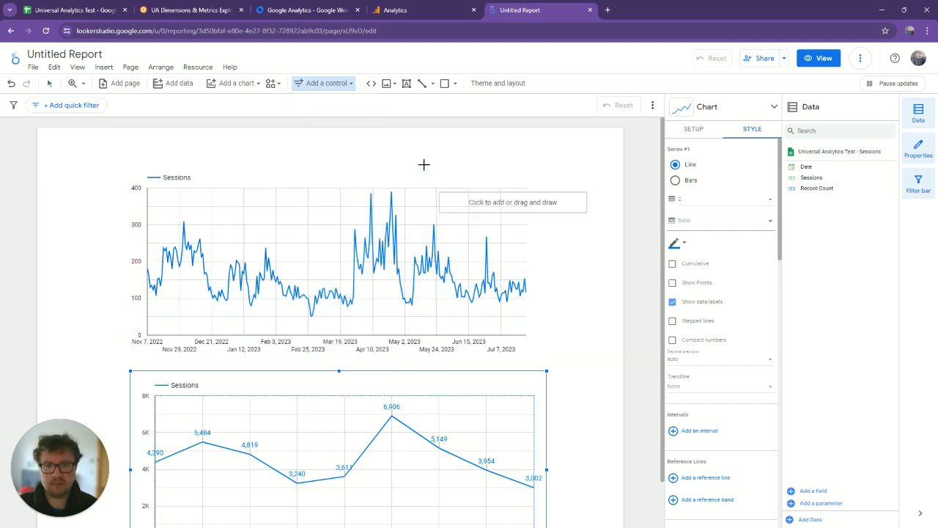
click(388, 142)
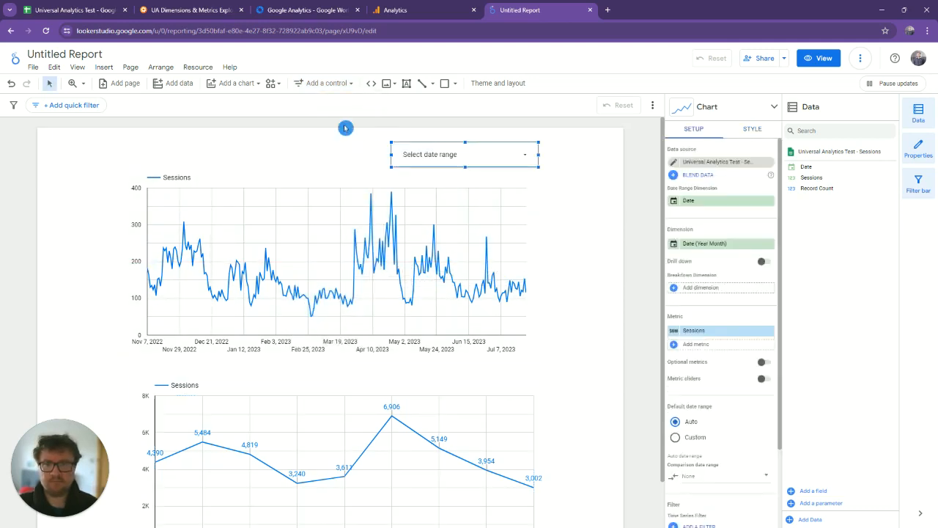
click(322, 86)
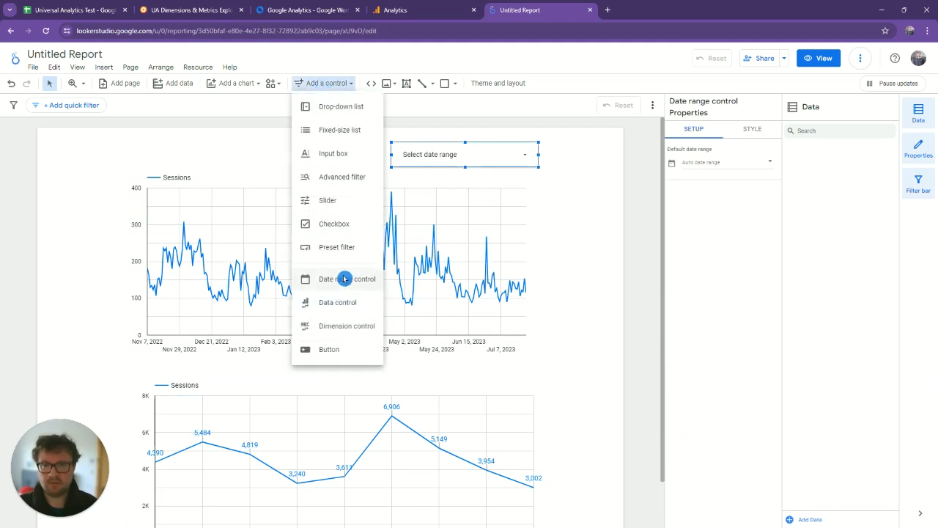
click(559, 231)
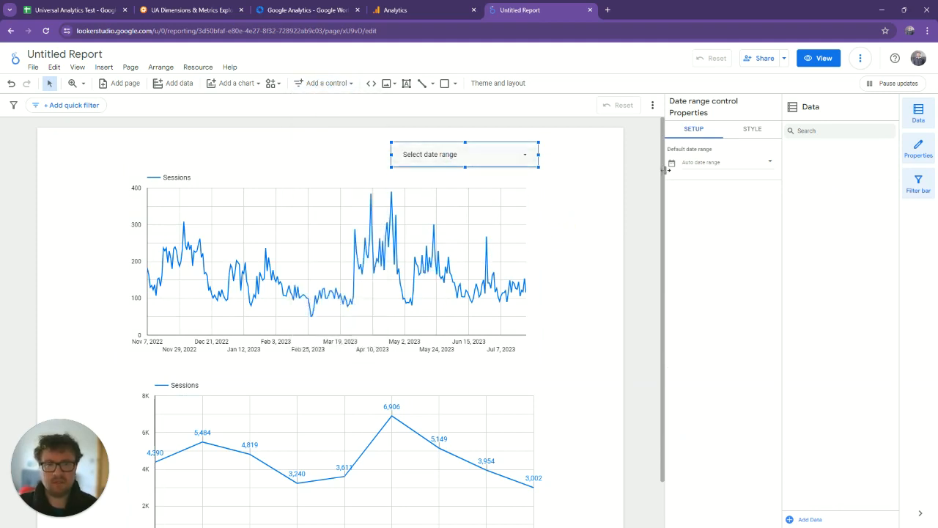
click(709, 168)
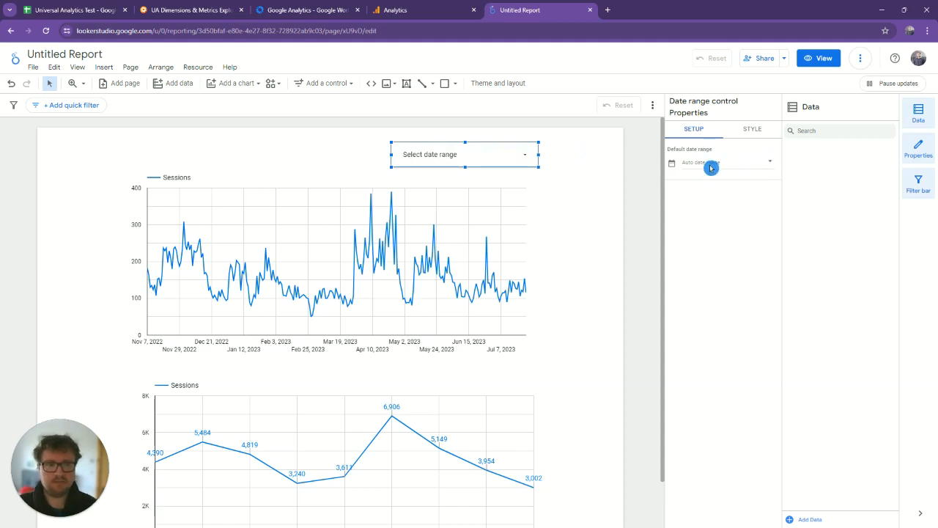
Step: Set the date range control to Last year and apply it to the report's charts
click(520, 157)
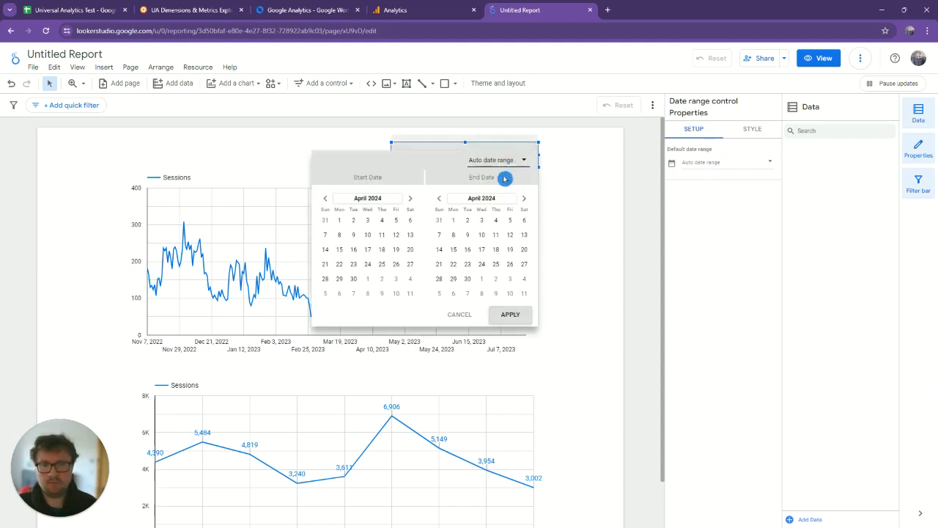
click(503, 161)
click(503, 159)
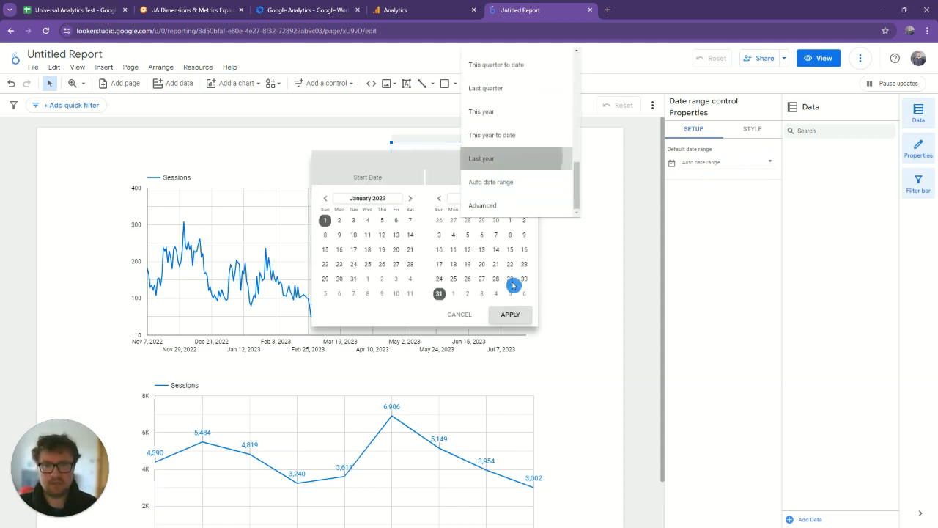
click(581, 299)
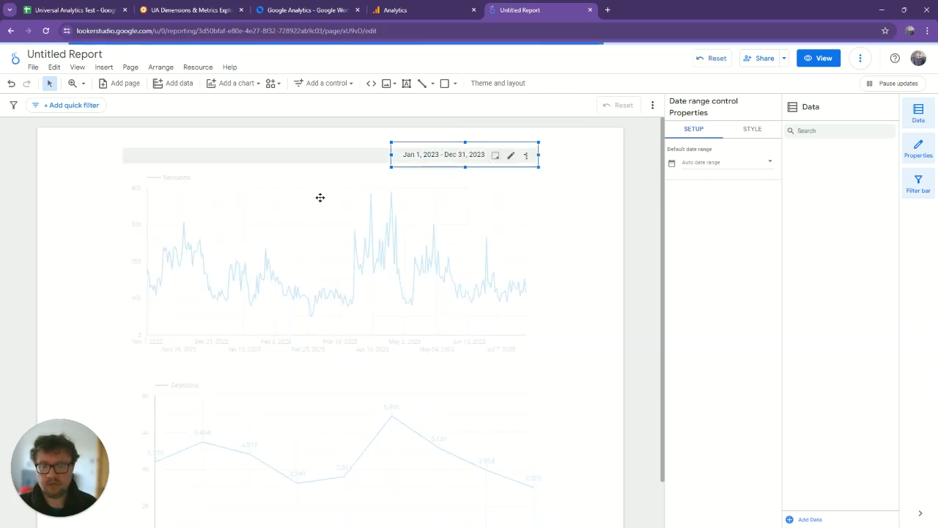